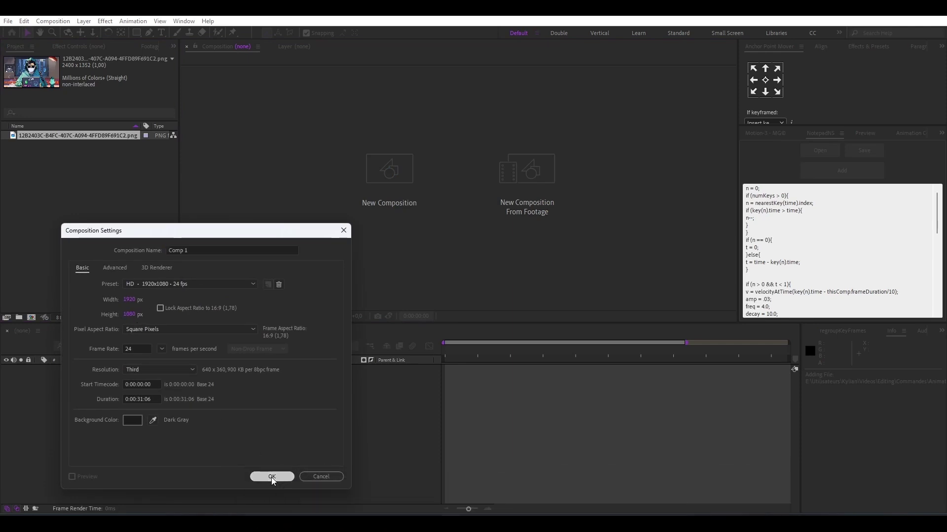
# - Create the 1920x1080, 24 fps composition Comp 1 and add the imported PNG image to its timeline
pyautogui.click(272, 476)
pyautogui.moveTo(47, 136); pyautogui.dragTo(158, 418)
pyautogui.scroll(-2, 366, 307)
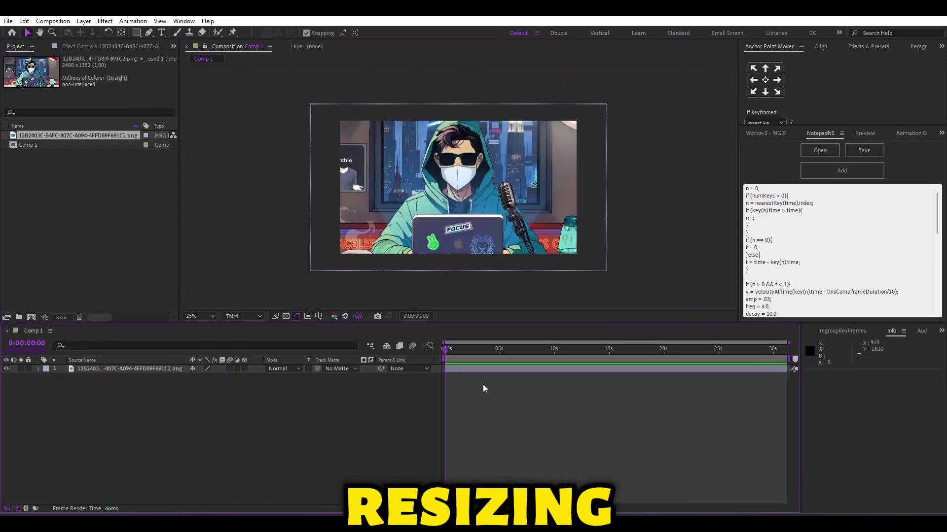
# - Scale the image layer down to 81% so that it fills the composition frame
pyautogui.click(466, 369)
pyautogui.moveTo(217, 380); pyautogui.dragTo(190, 394)
pyautogui.click(189, 395)
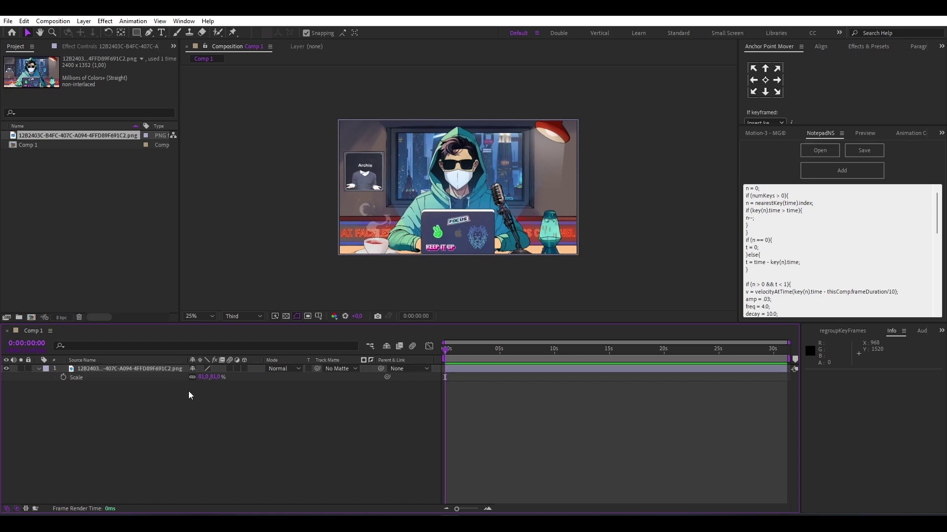
# - Pre-compose the image layer, leaving all attributes in Comp 1
pyautogui.rightClick(155, 372)
pyautogui.click(189, 302)
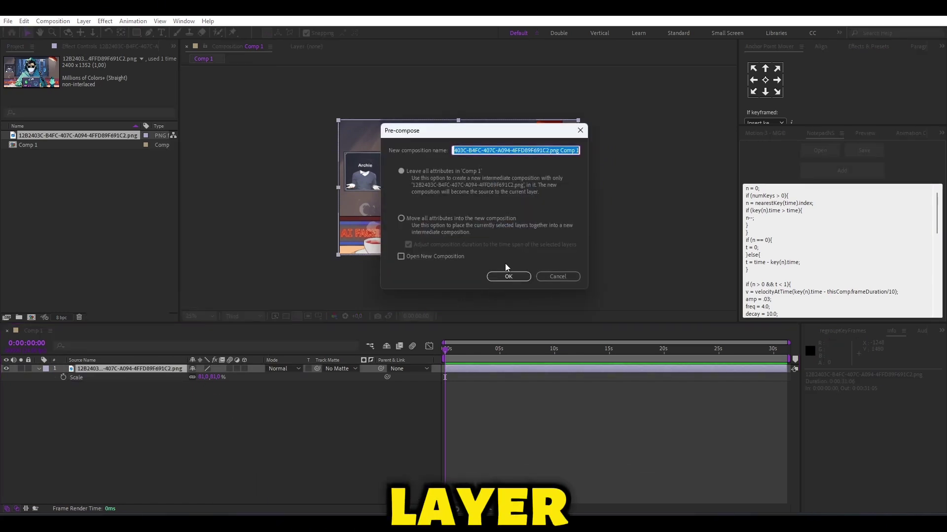
pyautogui.click(499, 277)
# - Set the composition preview resolution to Full
pyautogui.scroll(4, 452, 143)
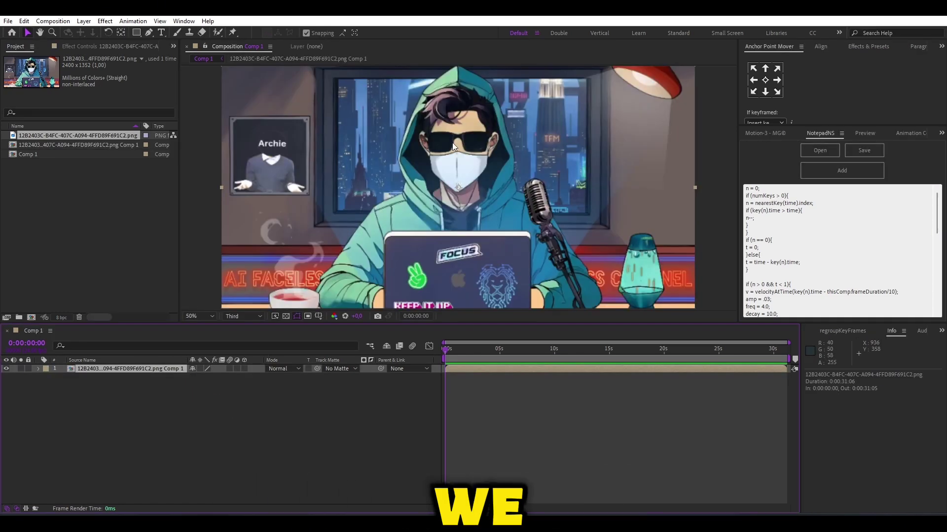
pyautogui.click(256, 316)
pyautogui.click(234, 340)
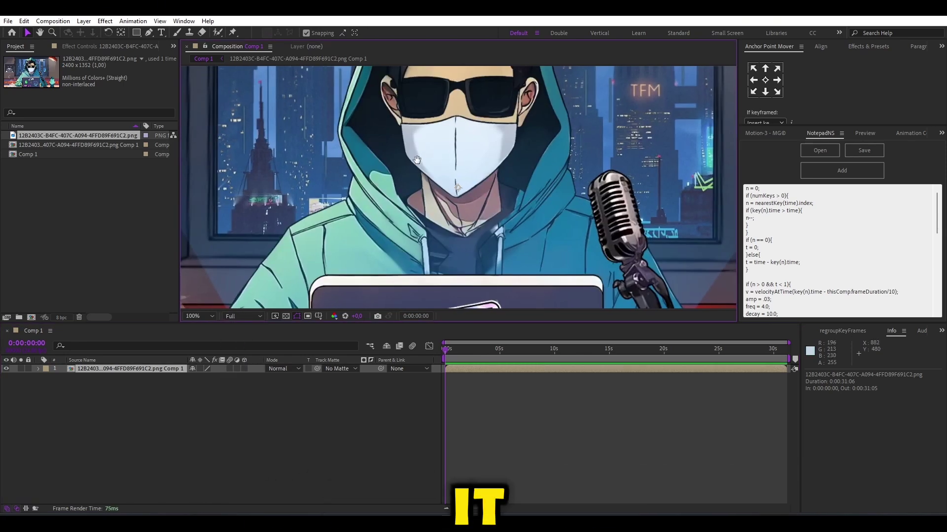
# - Draw a closed Pen tool mask around the left part of the window, following the hoodie's outline and the window frame
pyautogui.scroll(-2, 344, 211)
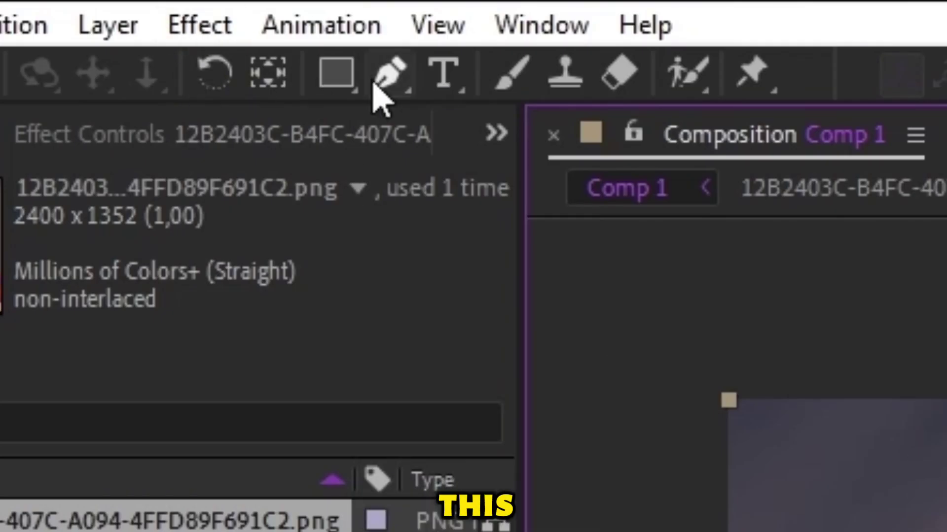
pyautogui.click(385, 78)
pyautogui.scroll(5, 571, 376)
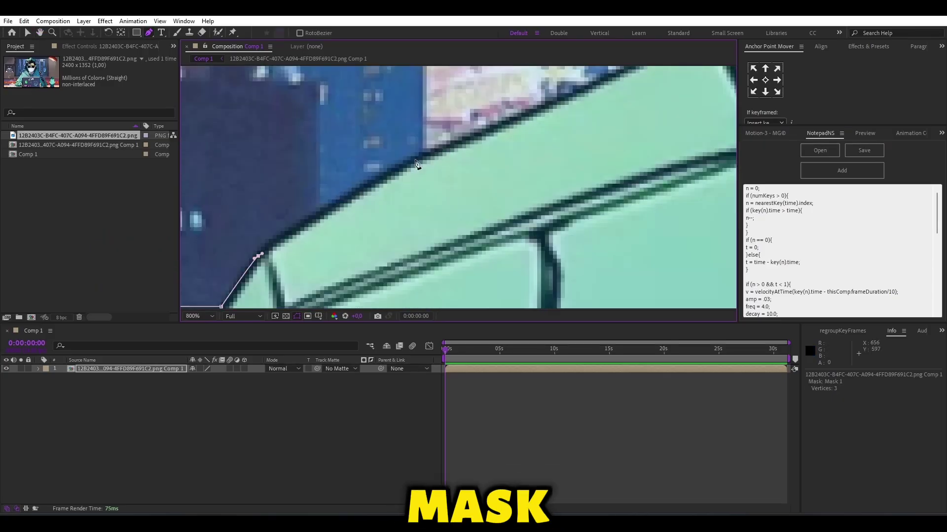
pyautogui.click(415, 161)
pyautogui.scroll(-1, 417, 161)
pyautogui.click(558, 140)
pyautogui.moveTo(569, 129); pyautogui.dragTo(375, 257)
pyautogui.moveTo(401, 137)
pyautogui.mouseDown()
pyautogui.moveTo(414, 121)
pyautogui.moveTo(498, 315)
pyautogui.mouseUp()
pyautogui.click(450, 158)
pyautogui.moveTo(468, 79); pyautogui.dragTo(407, 206)
pyautogui.click(414, 171)
pyautogui.moveTo(444, 119); pyautogui.dragTo(387, 279)
pyautogui.click(413, 163)
pyautogui.moveTo(444, 99); pyautogui.dragTo(375, 266)
pyautogui.click(434, 138)
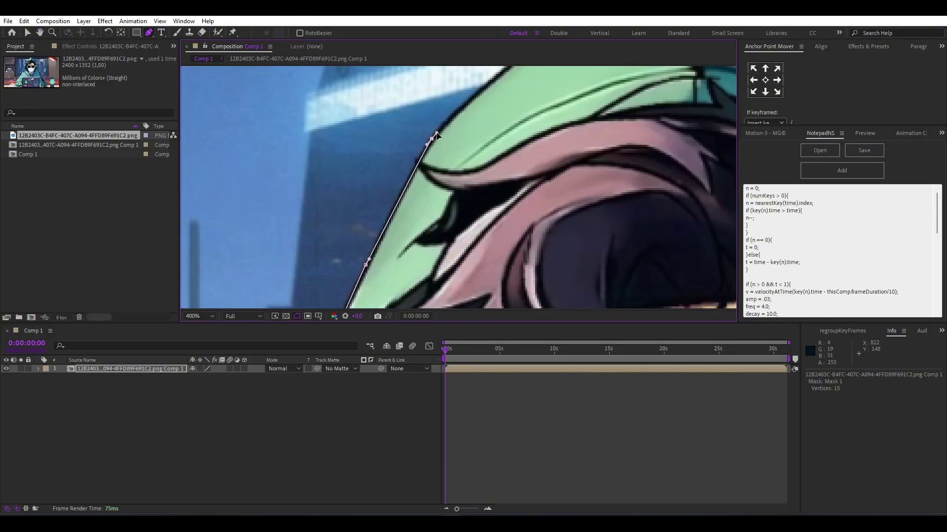
pyautogui.moveTo(433, 138); pyautogui.dragTo(431, 267)
pyautogui.click(355, 150)
pyautogui.moveTo(641, 152)
pyautogui.mouseDown()
pyautogui.moveTo(247, 172)
pyautogui.moveTo(641, 173)
pyautogui.mouseUp()
pyautogui.moveTo(444, 276); pyautogui.dragTo(444, 87)
pyautogui.click(380, 222)
pyautogui.click(482, 224)
pyautogui.scroll(-3, 481, 224)
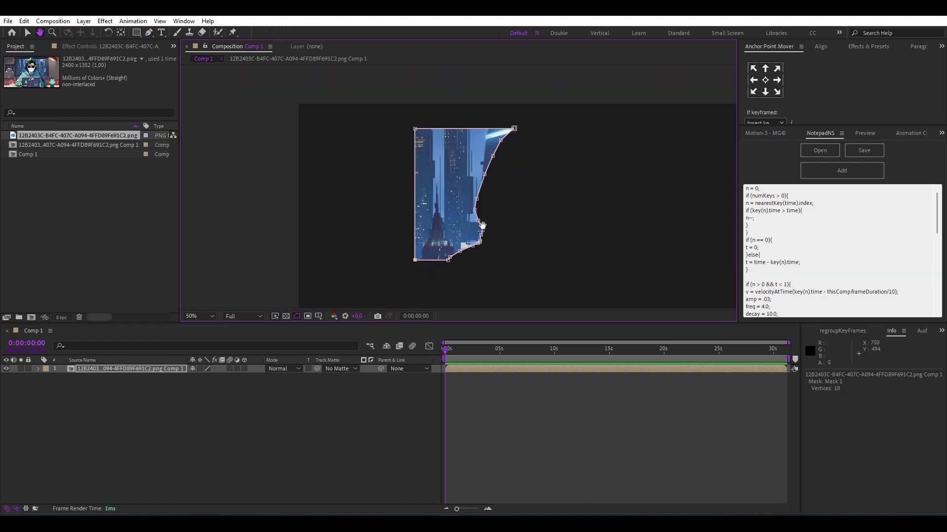
pyautogui.click(533, 469)
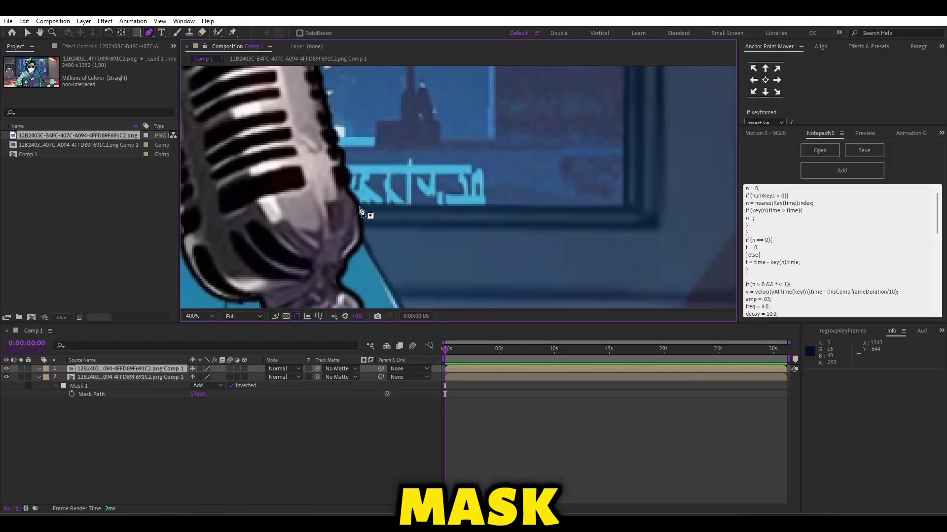
# - Draw a second Pen mask on the upper duplicate layer around the window's right part, following the microphone, frame and hood edges
pyautogui.click(360, 206)
pyautogui.click(624, 207)
pyautogui.moveTo(591, 98); pyautogui.dragTo(581, 276)
pyautogui.click(570, 203)
pyautogui.moveTo(276, 177); pyautogui.dragTo(641, 182)
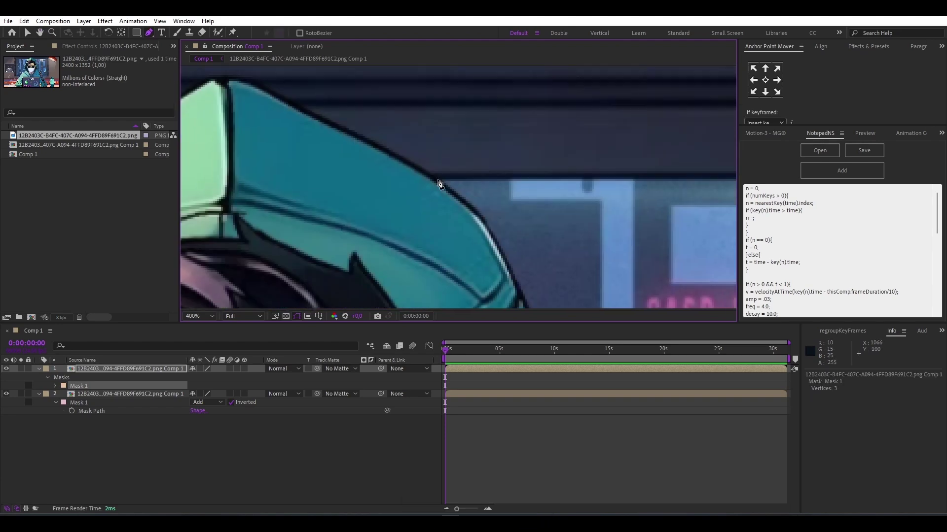
pyautogui.click(438, 183)
pyautogui.moveTo(464, 276); pyautogui.dragTo(444, 162)
pyautogui.click(413, 144)
pyautogui.click(438, 231)
pyautogui.click(412, 128)
pyautogui.click(423, 233)
pyautogui.click(433, 283)
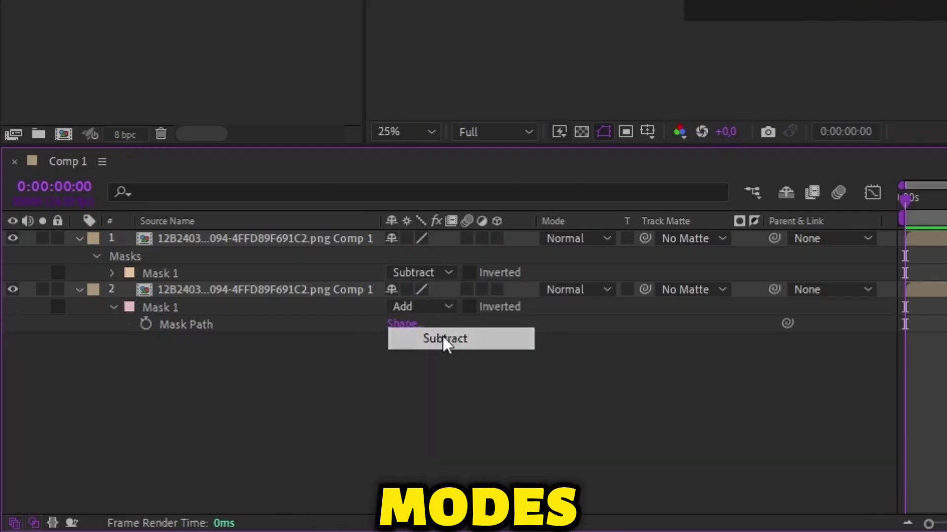
# - Set the lower layer's Mask 1 mode to Subtract
pyautogui.click(427, 307)
pyautogui.click(444, 373)
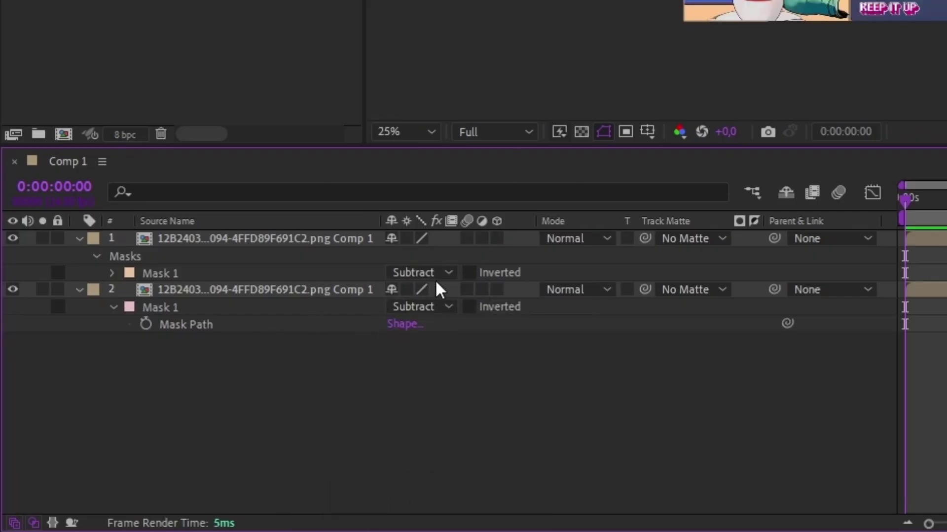
# - Copy the right window mask onto the lower layer and delete the upper duplicate layer
pyautogui.click(173, 274)
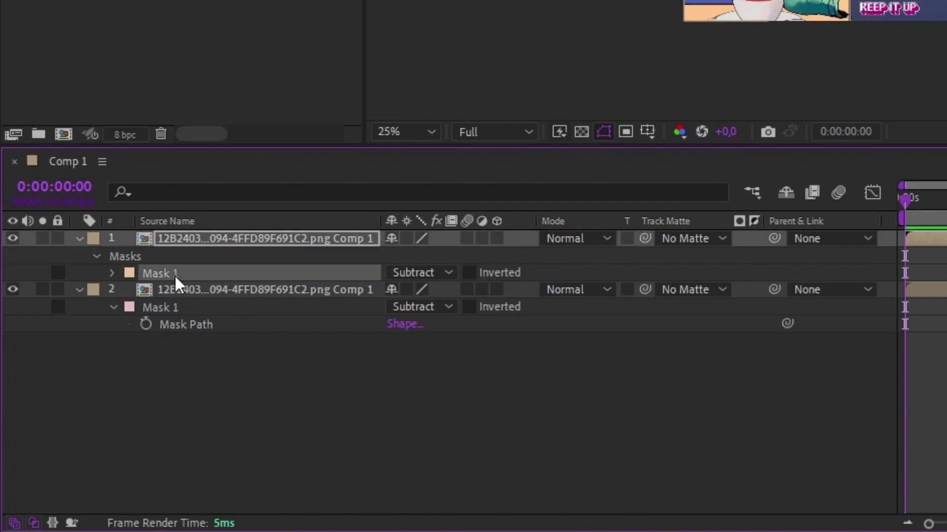
pyautogui.hotkey('ctrl', 'c')
pyautogui.click(170, 292)
pyautogui.hotkey('ctrl', 'v')
pyautogui.click(198, 406)
pyautogui.click(167, 241)
pyautogui.press('Delete')
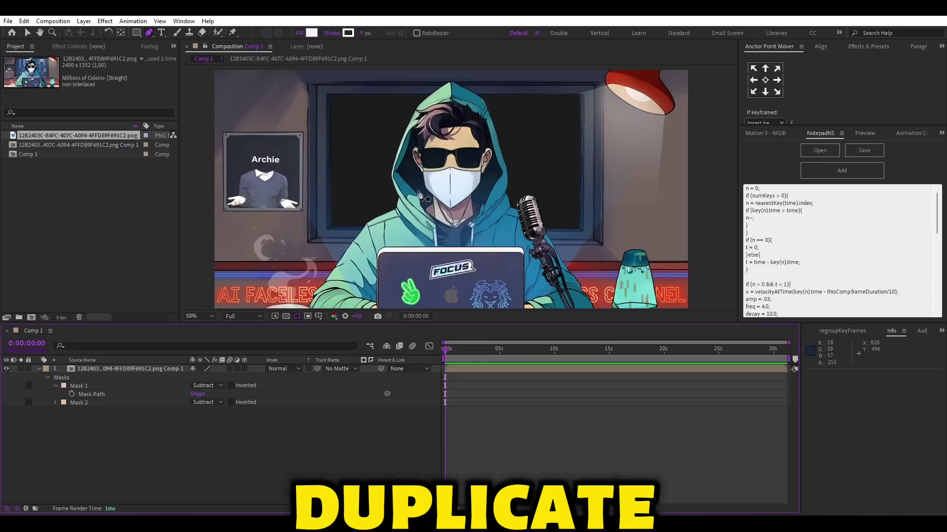
# - Duplicate the masked image layer and expand the properties of the lower copy's Mask 1 and Mask 2
pyautogui.click(128, 369)
pyautogui.hotkey('ctrl', 'd')
pyautogui.click(112, 428)
pyautogui.click(56, 394)
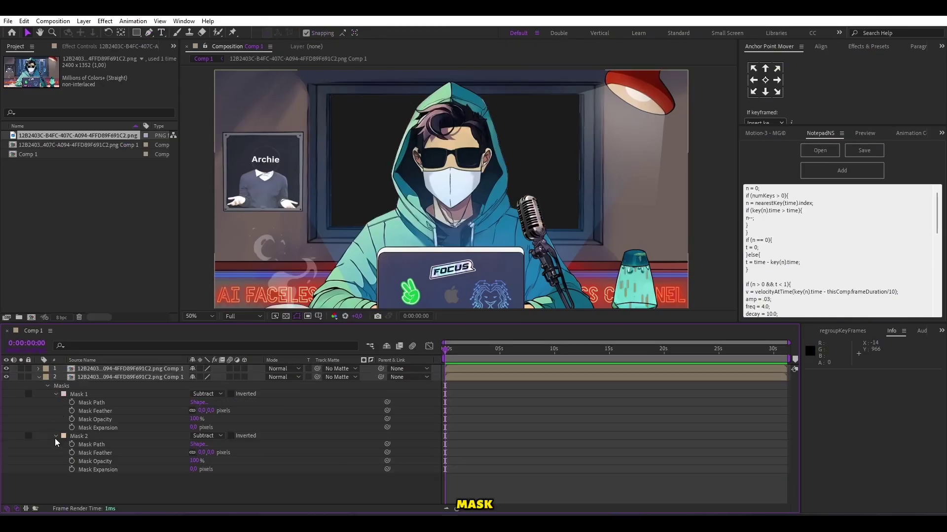
pyautogui.scroll(2, 416, 193)
pyautogui.moveTo(417, 194); pyautogui.dragTo(589, 190)
pyautogui.scroll(1, 242, 200)
pyautogui.moveTo(241, 200); pyautogui.dragTo(410, 198)
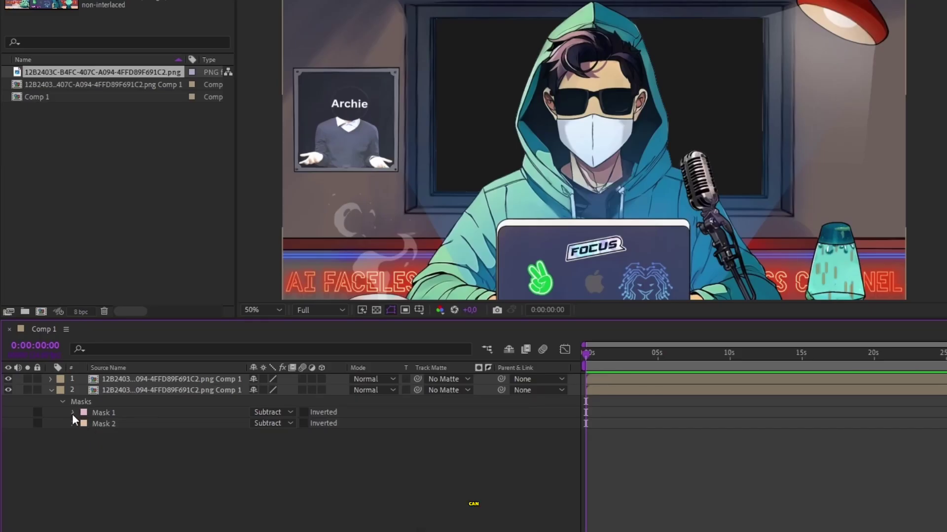
pyautogui.click(72, 413)
pyautogui.click(75, 469)
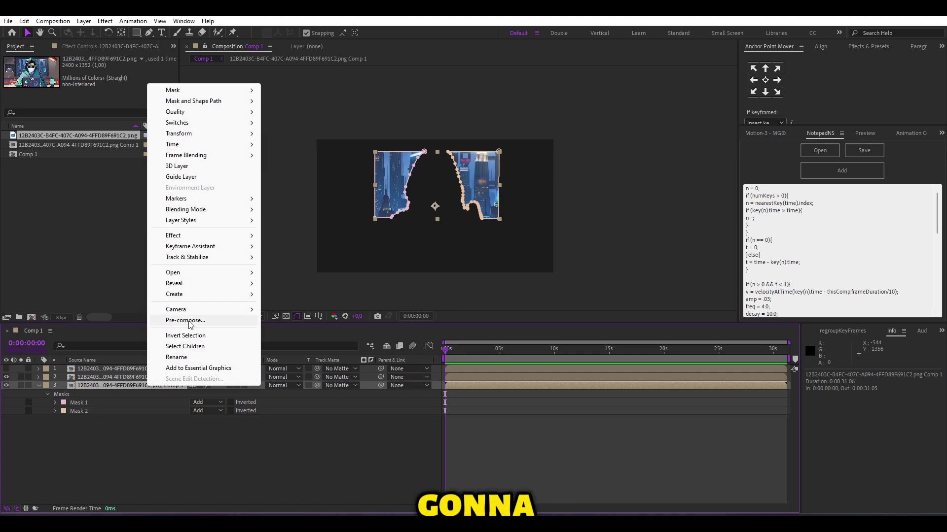
# - Pre-compose the bottom window layer, moving all attributes into the new composition, and open that composition
pyautogui.click(189, 321)
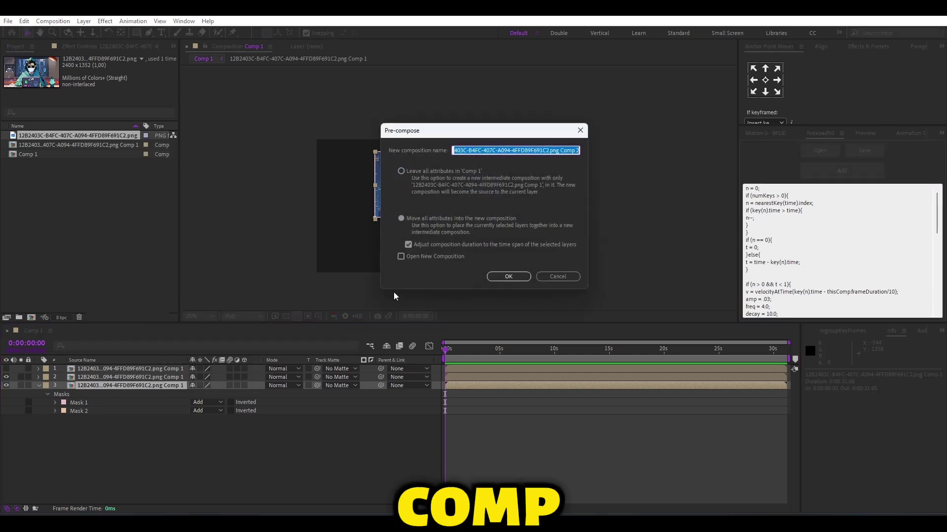
pyautogui.press('Return')
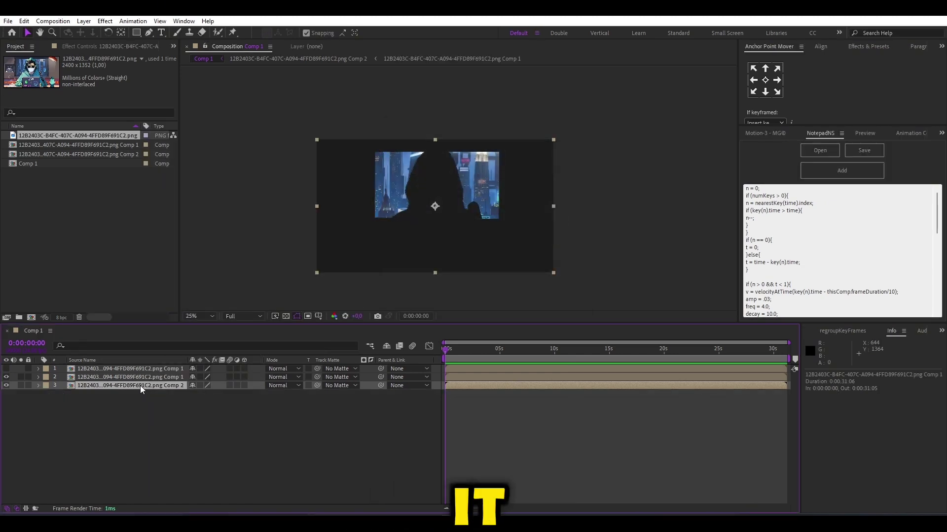
pyautogui.doubleClick(141, 387)
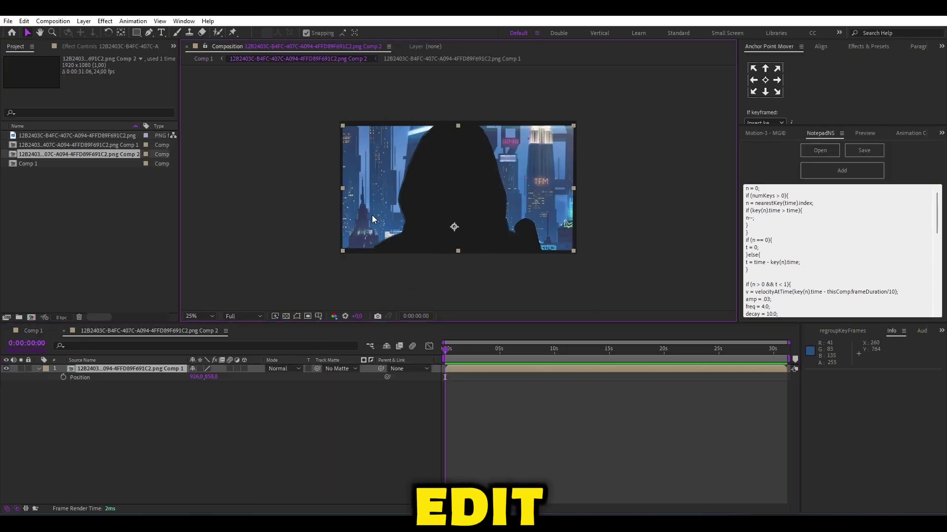
# - Nudge the enlarged window layer to position 930, 858 inside the nested composition
pyautogui.moveTo(370, 202); pyautogui.dragTo(370, 203)
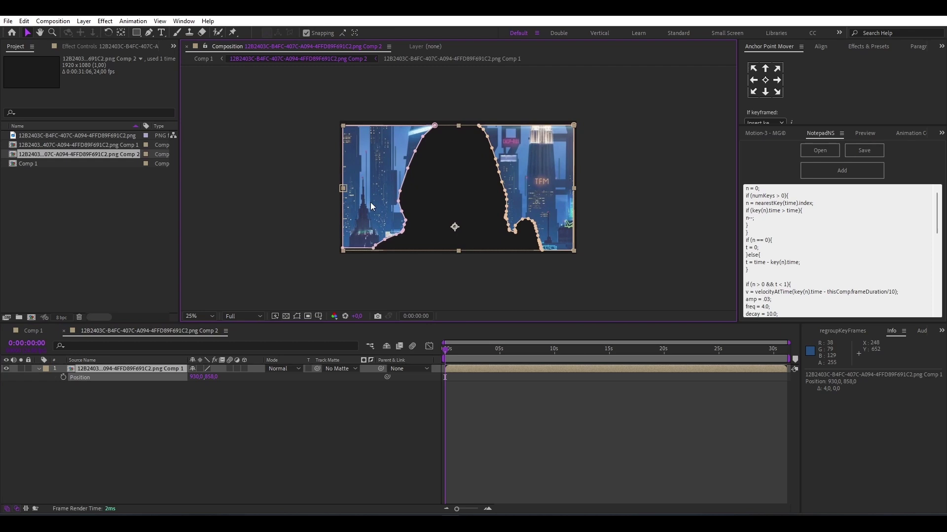
pyautogui.click(417, 258)
pyautogui.scroll(2, 444, 151)
pyautogui.moveTo(433, 146); pyautogui.dragTo(442, 175)
pyautogui.click(347, 147)
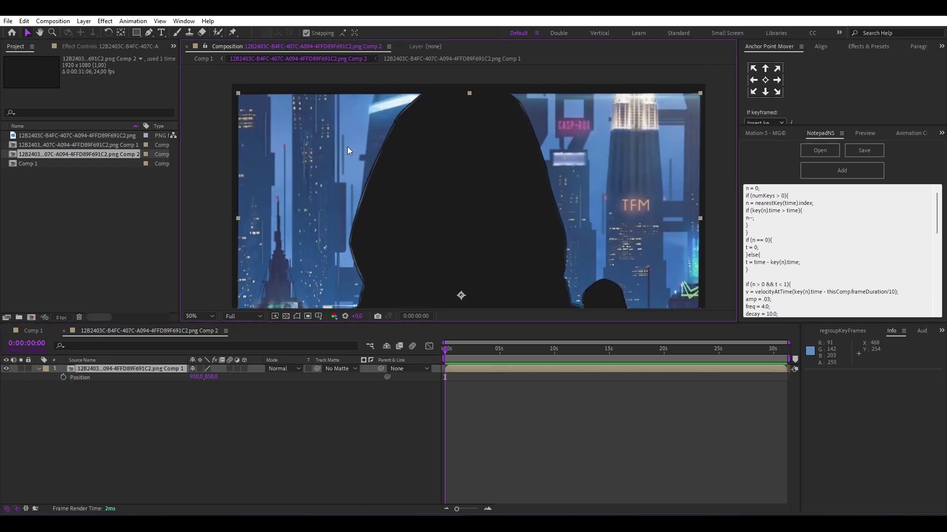
# - Set the window layer's scale to 185% in the nested composition
pyautogui.press('h')
pyautogui.moveTo(514, 184); pyautogui.dragTo(508, 151)
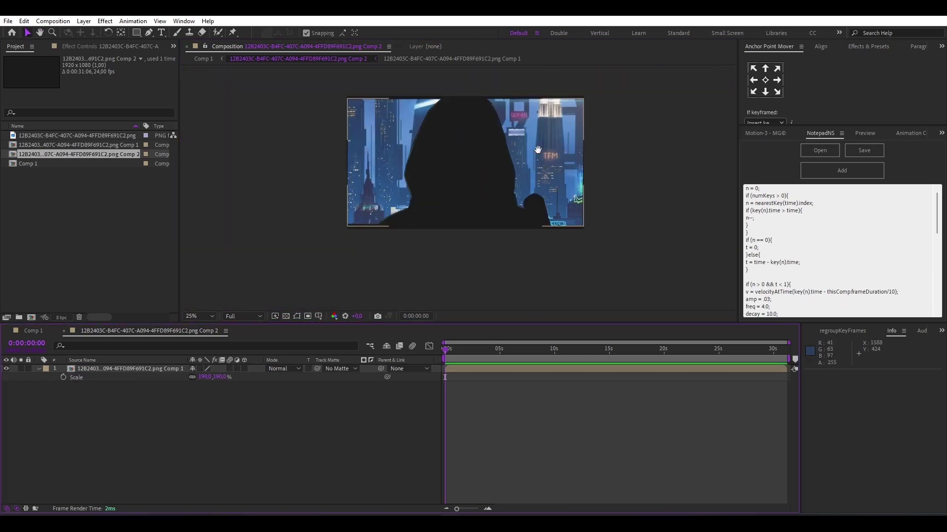
pyautogui.moveTo(536, 150); pyautogui.dragTo(531, 191)
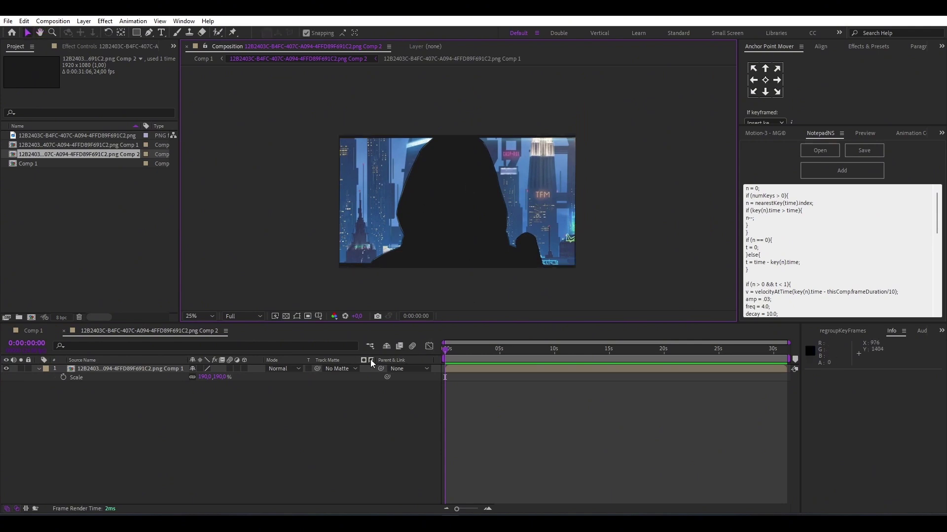
pyautogui.click(204, 379)
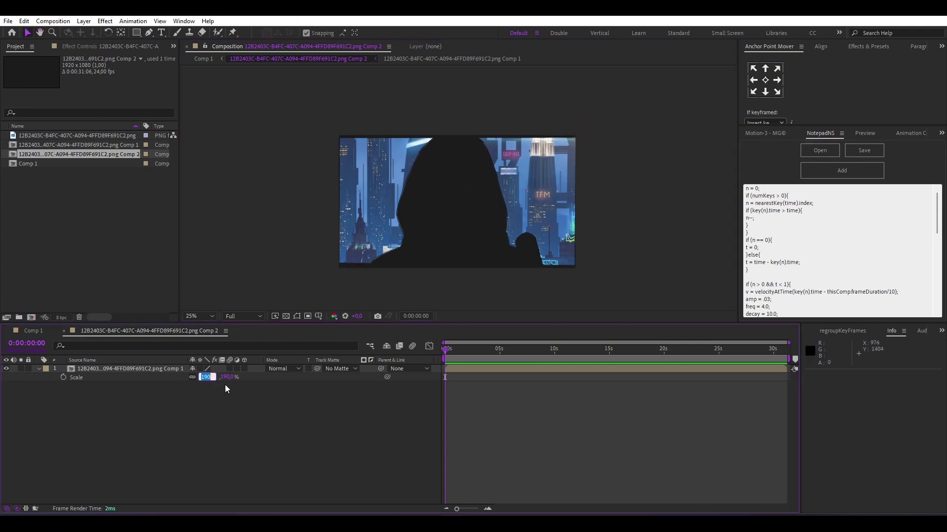
pyautogui.write('185')
pyautogui.press('Return')
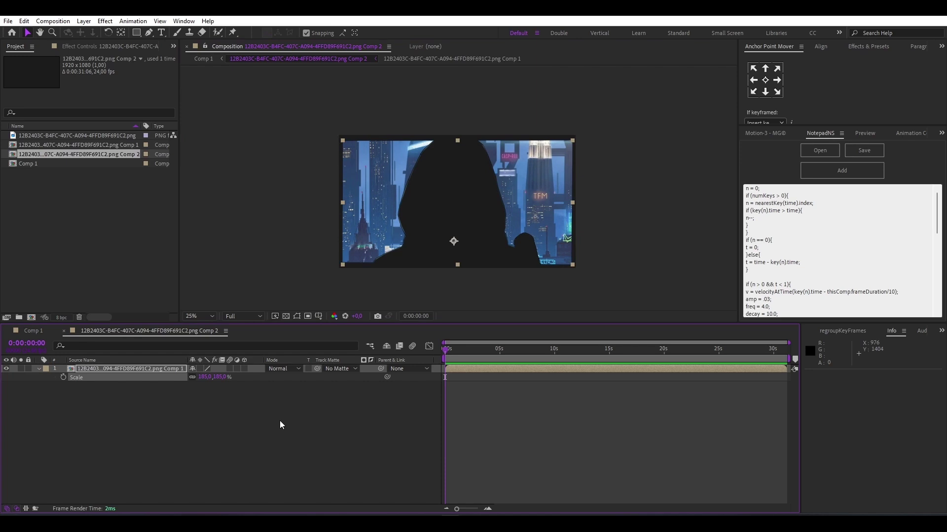
pyautogui.click(279, 422)
# - Return to Comp 1 and reduce the nested window layer's scale to 50%
pyautogui.click(34, 331)
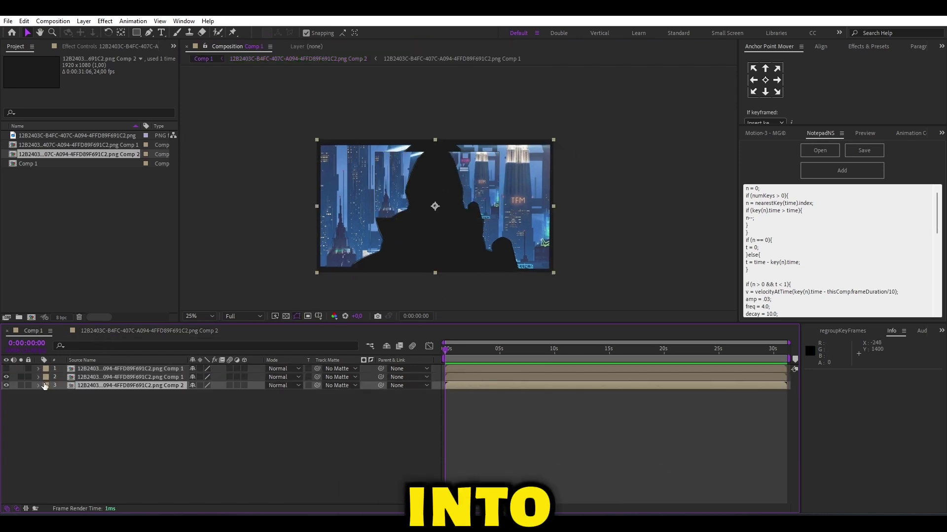
pyautogui.click(54, 378)
pyautogui.click(148, 386)
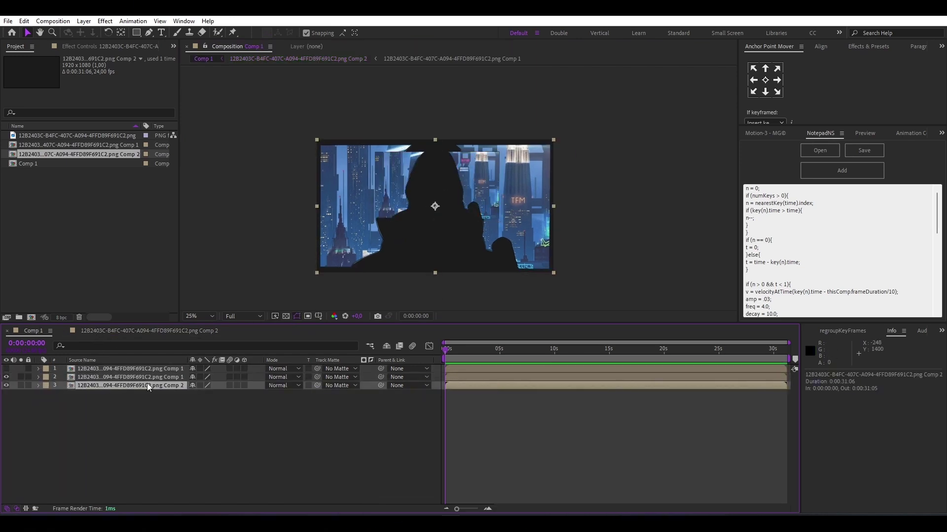
pyautogui.moveTo(206, 393); pyautogui.dragTo(182, 389)
# - Move the nested window layer over the original window area, to position 936, 348
pyautogui.scroll(2, 372, 230)
pyautogui.moveTo(372, 230); pyautogui.dragTo(615, 302)
pyautogui.moveTo(423, 261); pyautogui.dragTo(399, 171)
pyautogui.scroll(1, 379, 128)
pyautogui.moveTo(379, 127); pyautogui.dragTo(461, 257)
pyautogui.moveTo(391, 226); pyautogui.dragTo(415, 219)
pyautogui.moveTo(681, 291); pyautogui.dragTo(418, 175)
pyautogui.scroll(-2, 463, 190)
pyautogui.moveTo(528, 210); pyautogui.dragTo(483, 186)
pyautogui.press('v')
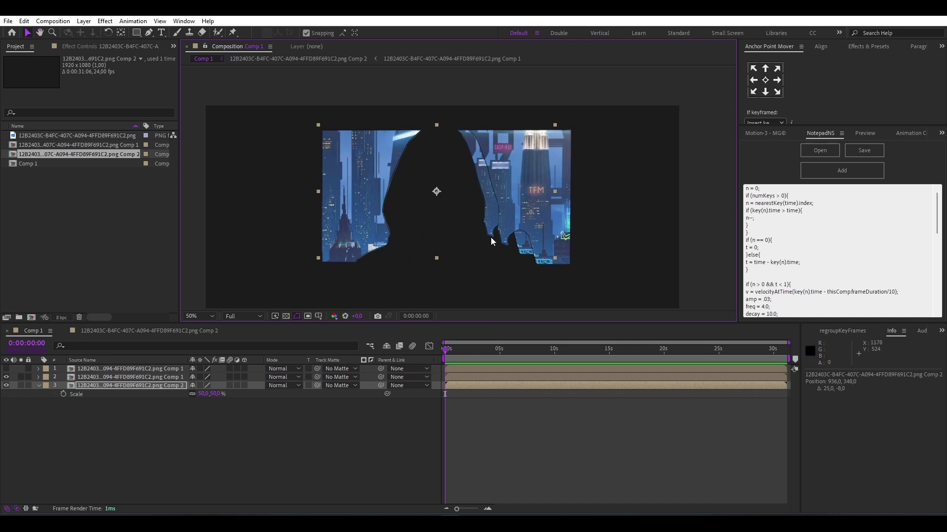
# - Open the nested compositions for reference and snap the window layer in Comp 1 to the left window mask's lower-left corner
pyautogui.doubleClick(136, 377)
pyautogui.click(182, 331)
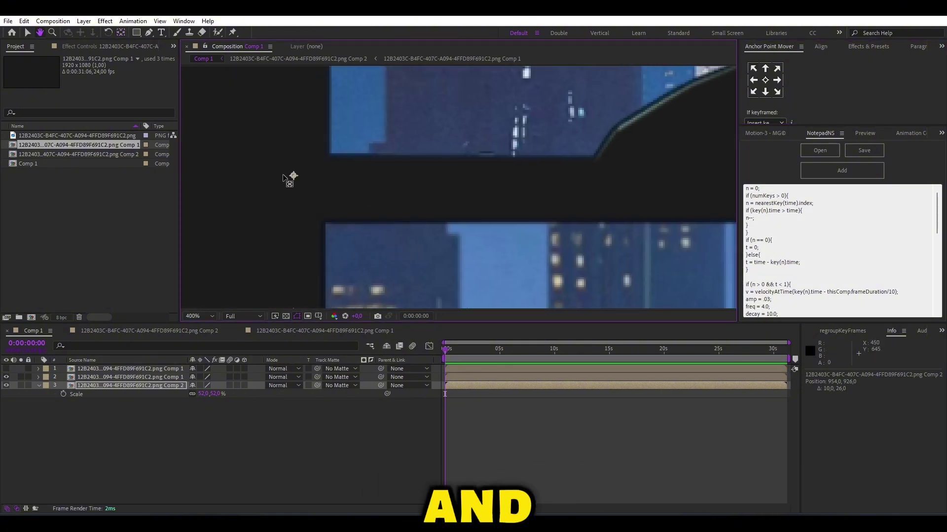
pyautogui.moveTo(397, 292); pyautogui.dragTo(401, 224)
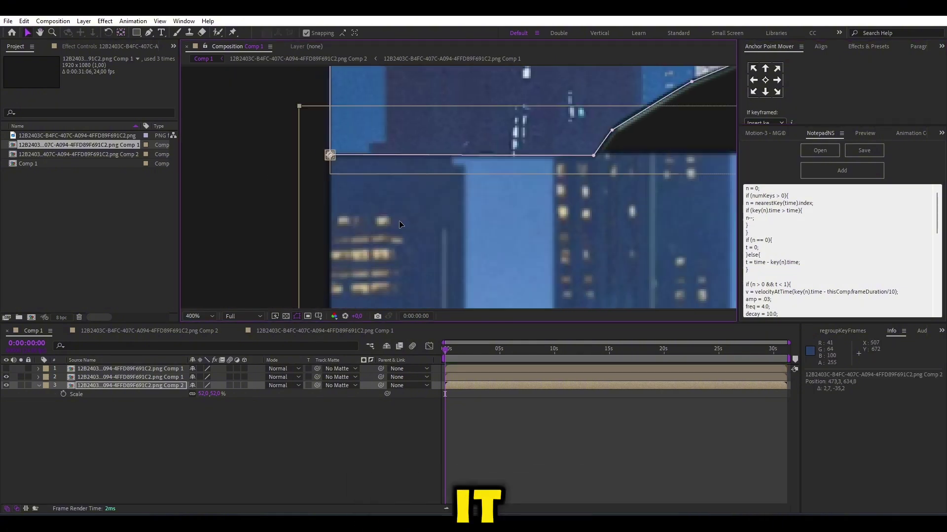
pyautogui.scroll(-2, 488, 196)
pyautogui.moveTo(681, 217); pyautogui.dragTo(195, 196)
# - Fine-tune the nested window layer's scale and center its anchor point
pyautogui.moveTo(202, 394); pyautogui.dragTo(208, 394)
pyautogui.scroll(3, 467, 171)
pyautogui.click(316, 436)
pyautogui.scroll(-6, 503, 205)
pyautogui.click(486, 232)
pyautogui.click(765, 81)
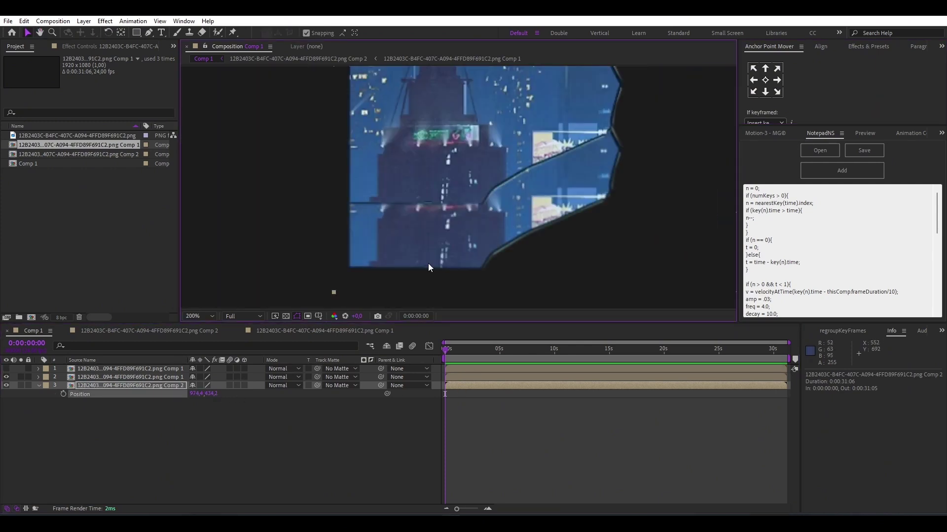
# - Apply the Tint effect to the original window layer, the second in the timeline
pyautogui.hotkey('ctrl', 'space')
pyautogui.write('t')
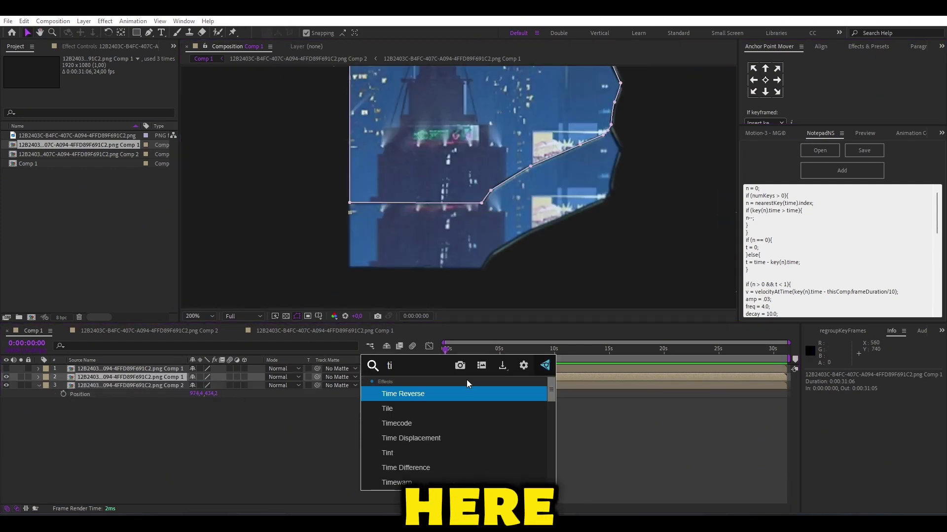
pyautogui.click(410, 438)
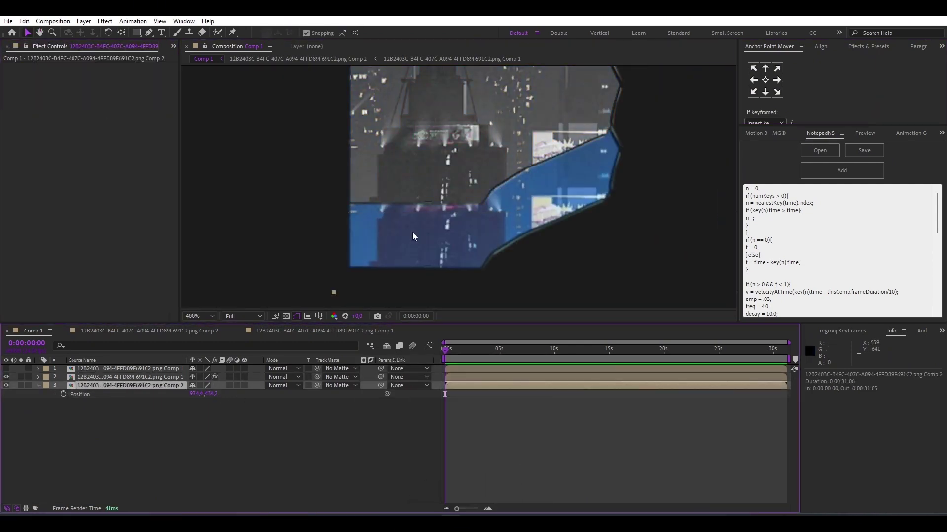
# - Move the nested window layer upward until it covers the tinted original window layer, and check the alignment
pyautogui.moveTo(211, 394); pyautogui.dragTo(180, 394)
pyautogui.click(296, 434)
pyautogui.scroll(-3, 581, 290)
pyautogui.scroll(2, 489, 190)
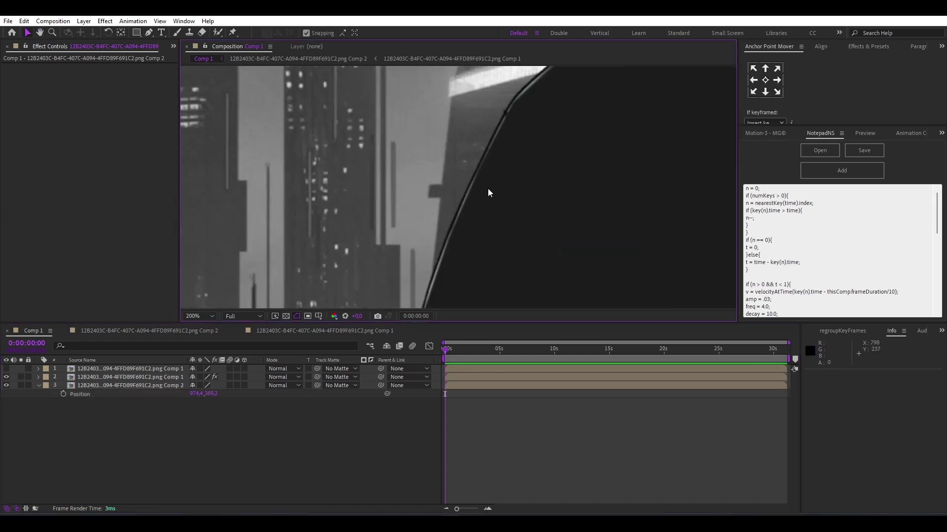
pyautogui.press(',')
pyautogui.press(',')
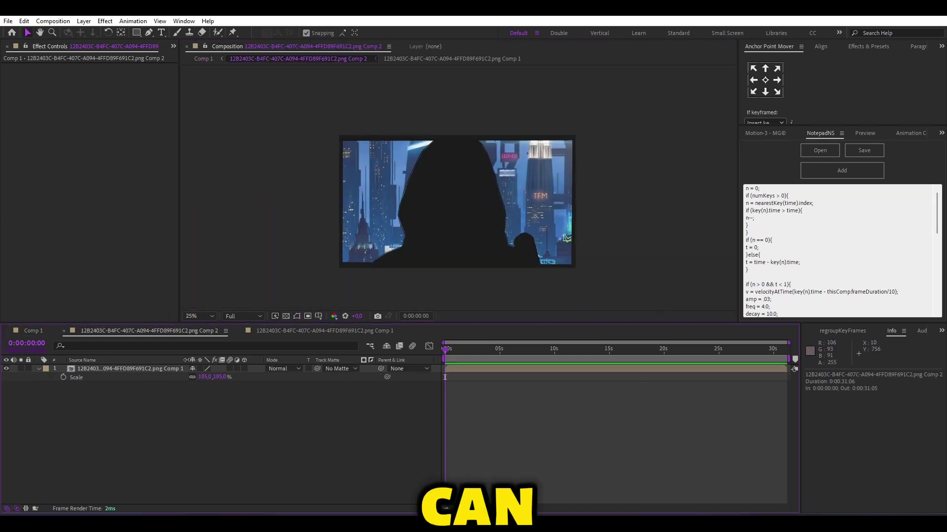
# - Generate a Content-Aware Fill layer for the cut-out window with Alpha Expansion 13, Object method, Strong lighting correction and Work Area range
pyautogui.press('.')
pyautogui.press(',')
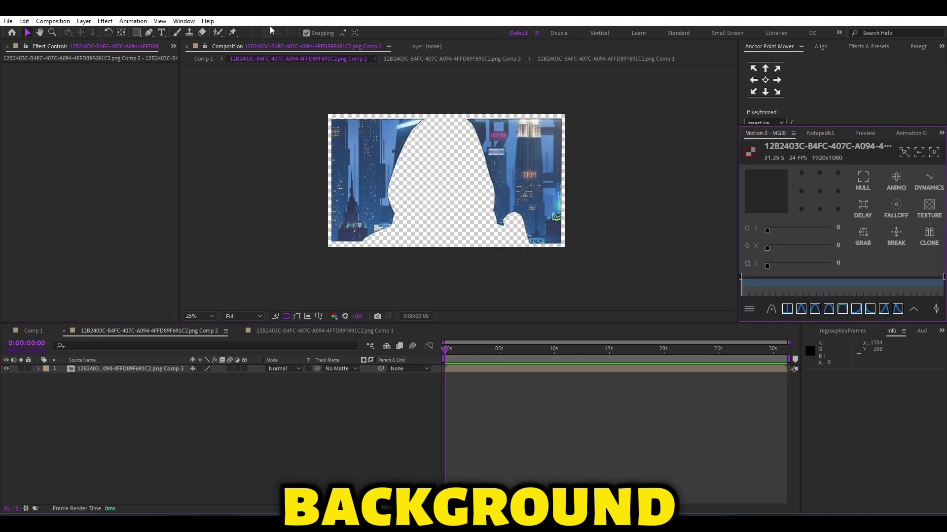
pyautogui.click(183, 22)
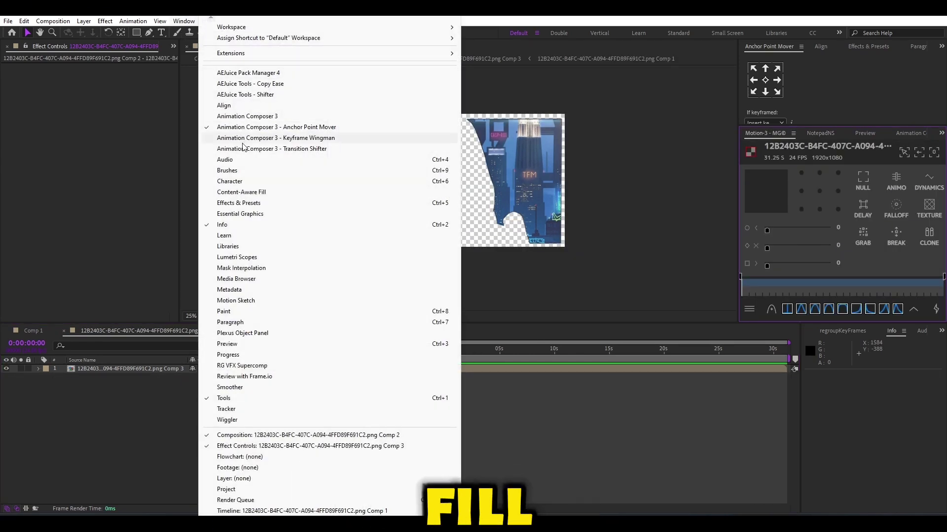
pyautogui.click(242, 194)
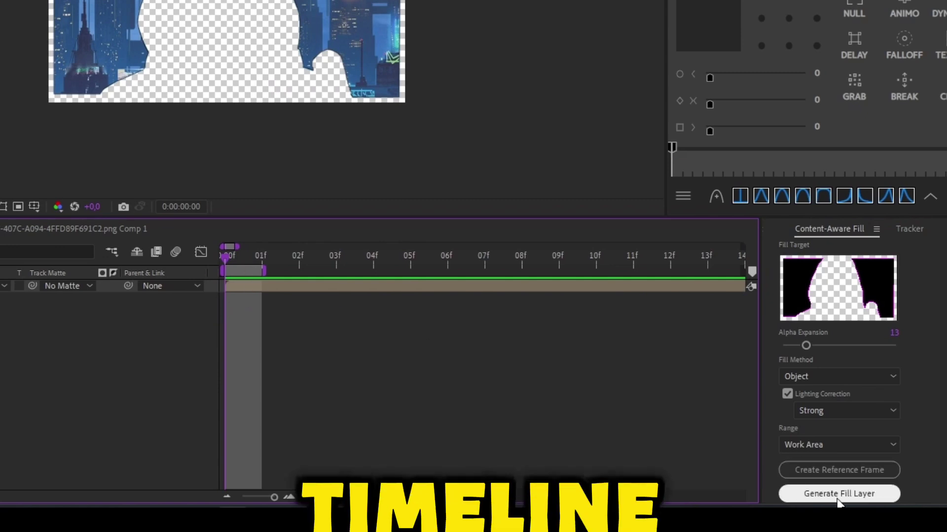
pyautogui.click(865, 496)
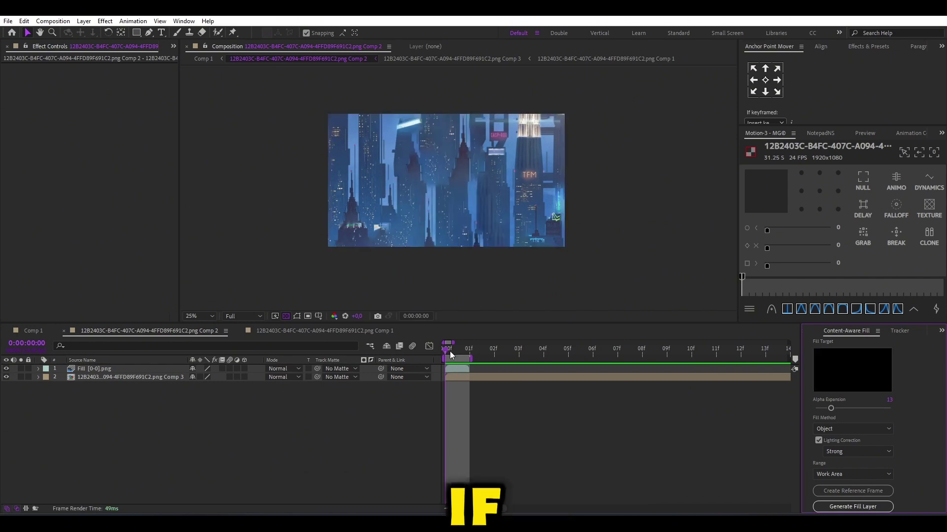
# - Turn on the character layer's visibility in Comp 1 and check how the filled background aligns behind it
pyautogui.scroll(2, 434, 180)
pyautogui.scroll(-2, 483, 172)
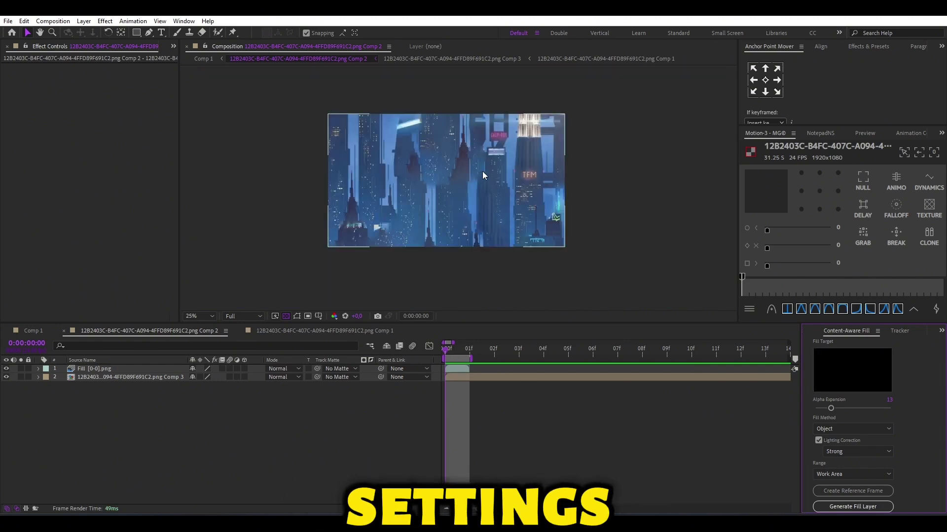
pyautogui.scroll(2, 434, 170)
pyautogui.scroll(-2, 427, 188)
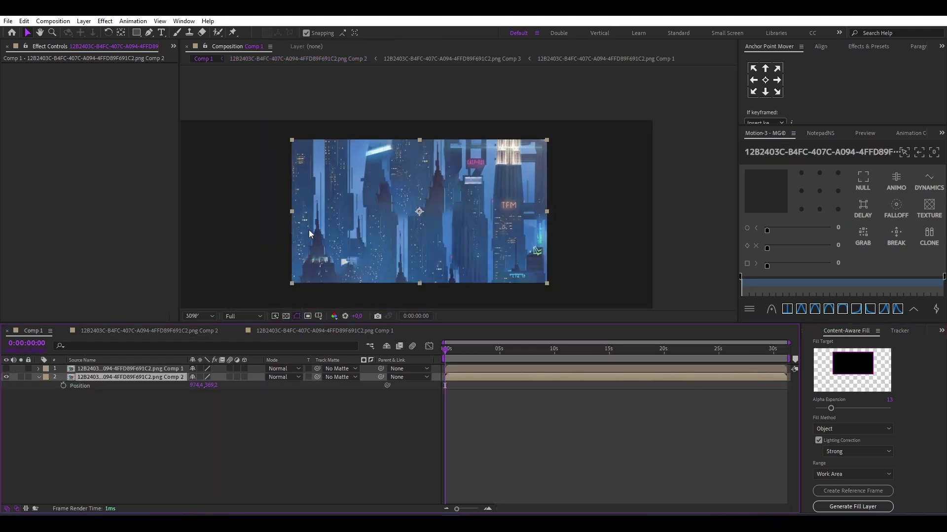
pyautogui.scroll(10, 455, 201)
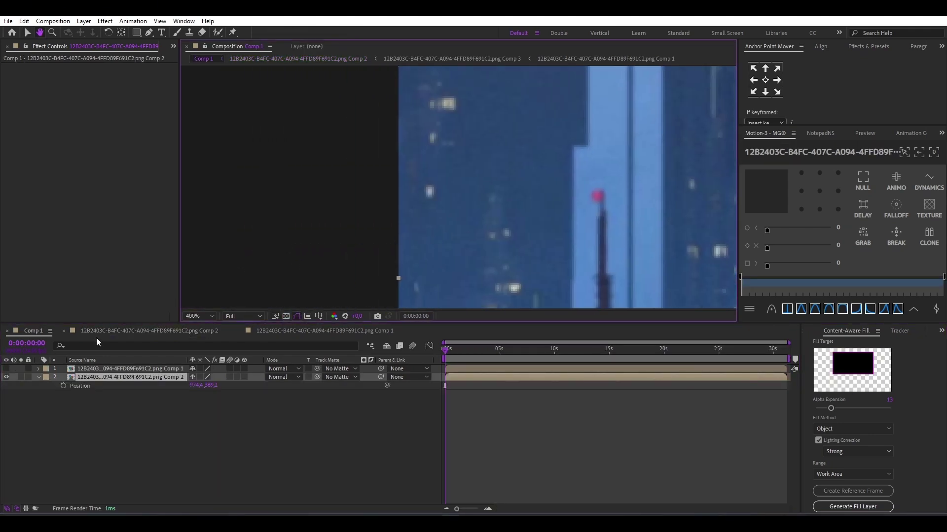
pyautogui.click(6, 369)
pyautogui.click(5, 369)
pyautogui.click(5, 369)
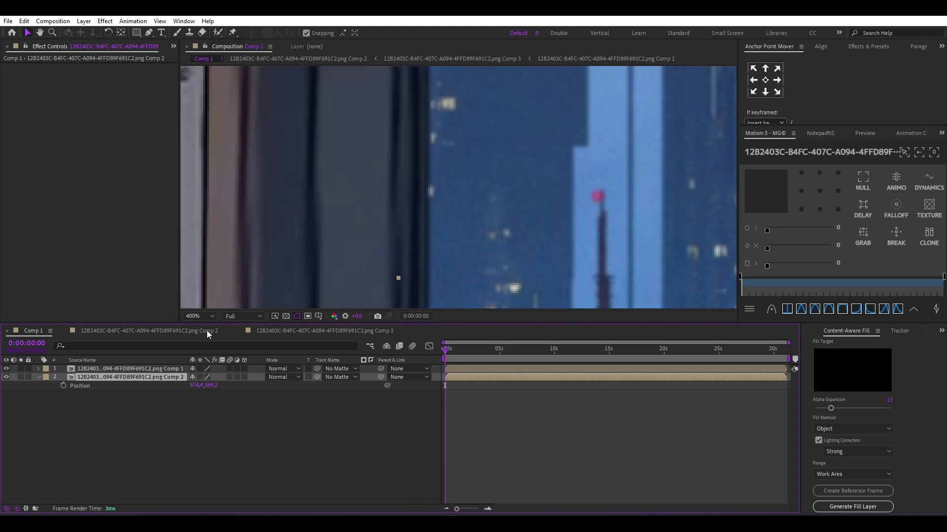
pyautogui.scroll(-7, 545, 193)
pyautogui.moveTo(545, 194); pyautogui.dragTo(404, 193)
# - Open the nested window composition and pre-compose its fill layer, moving all attributes into the new composition
pyautogui.doubleClick(451, 377)
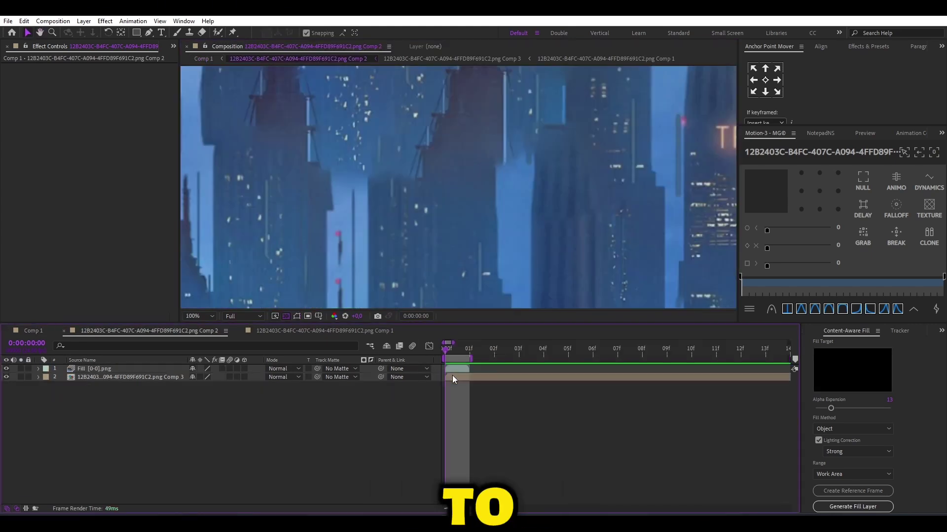
pyautogui.rightClick(456, 369)
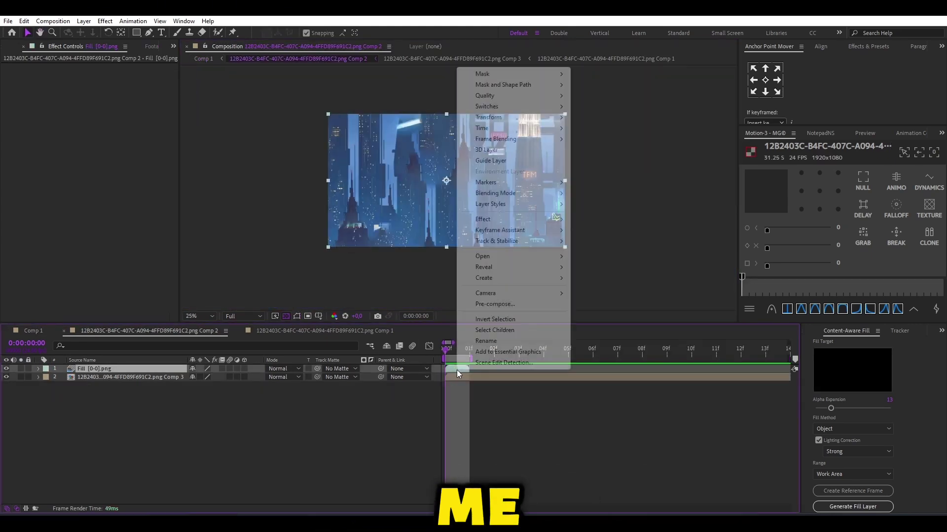
pyautogui.moveTo(491, 231)
pyautogui.click(495, 304)
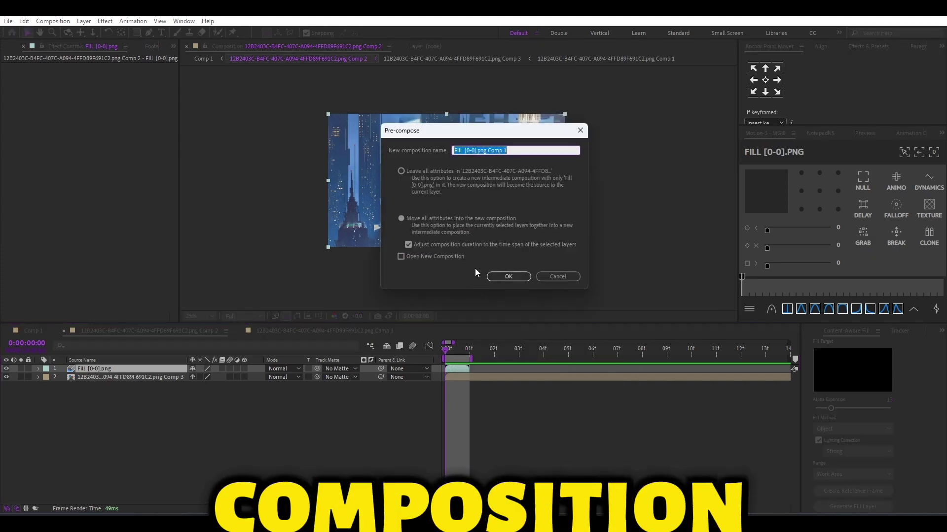
pyautogui.click(506, 277)
# - Enable time remapping on the pre-composed fill layer and extend it to the full length of the composition
pyautogui.rightClick(460, 368)
pyautogui.moveTo(498, 219)
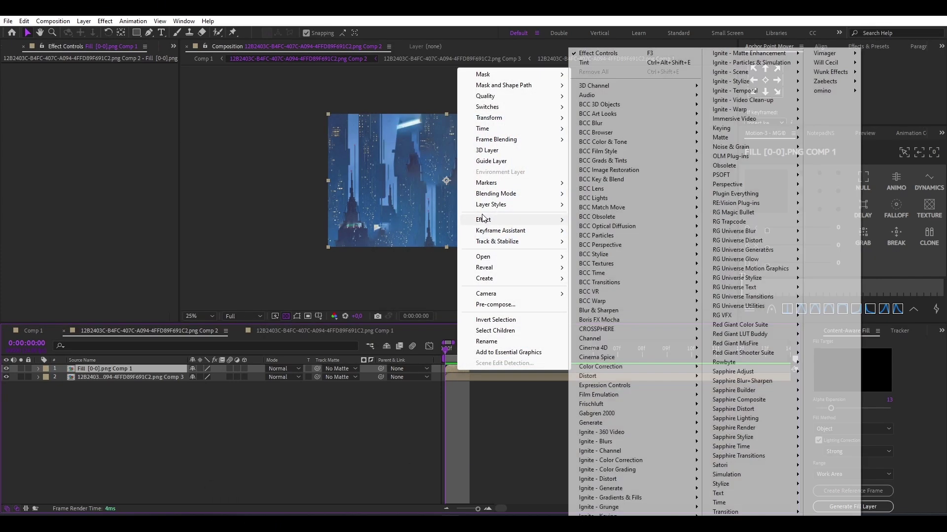
pyautogui.moveTo(493, 129)
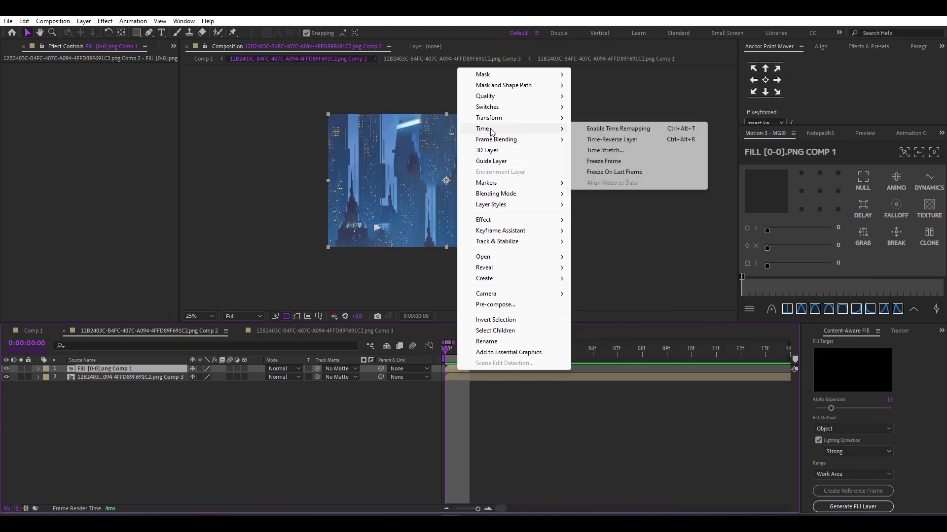
pyautogui.click(618, 128)
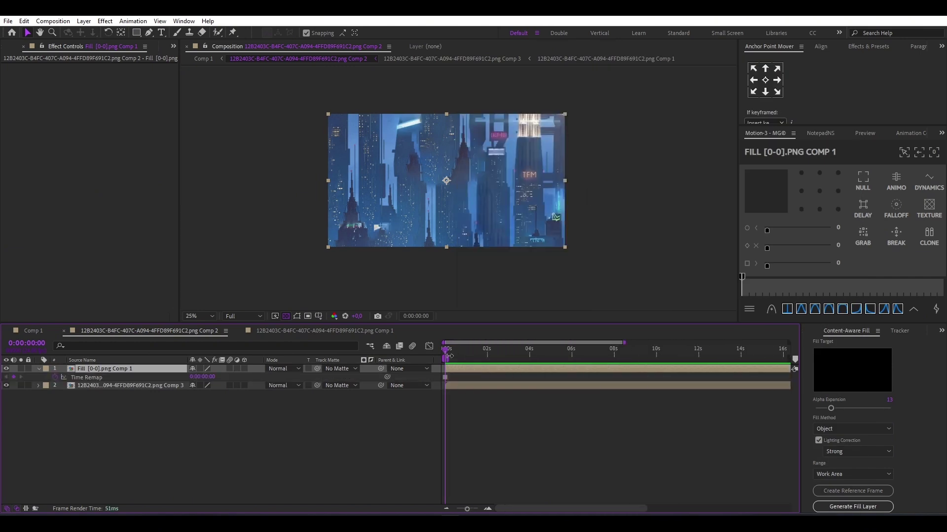
pyautogui.moveTo(448, 358); pyautogui.dragTo(931, 380)
pyautogui.scroll(-1, 637, 414)
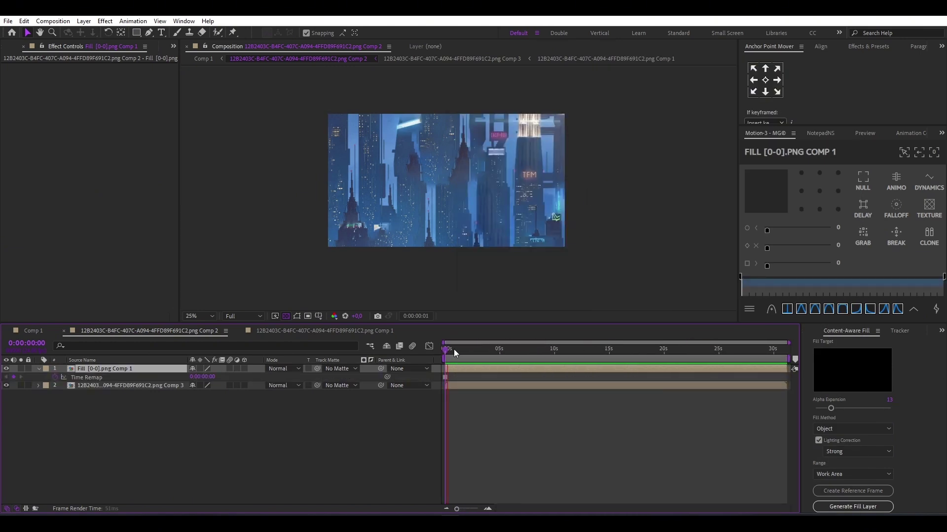
# - Pre-compose the fill layer and the window layer together as "Background full"
pyautogui.keyDown('shift'); pyautogui.click(107, 387); pyautogui.keyUp('shift')
pyautogui.rightClick(107, 388)
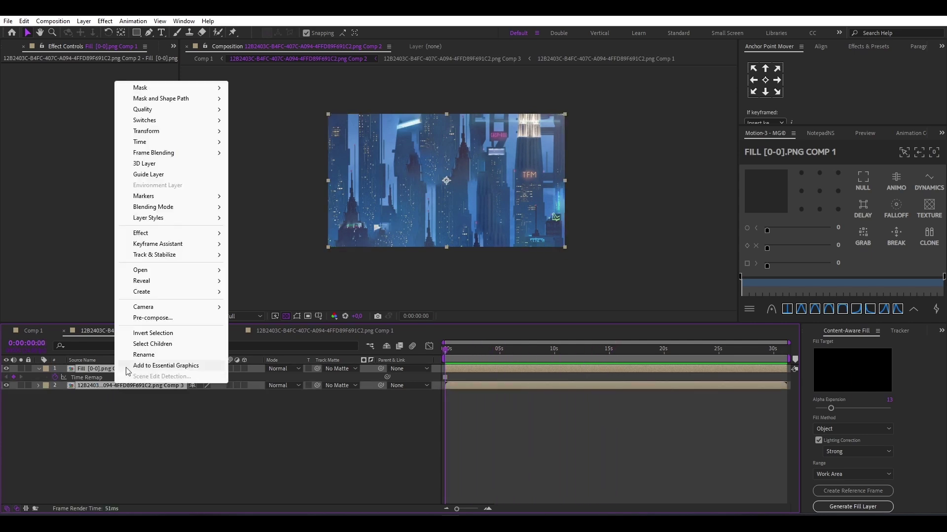
pyautogui.click(148, 314)
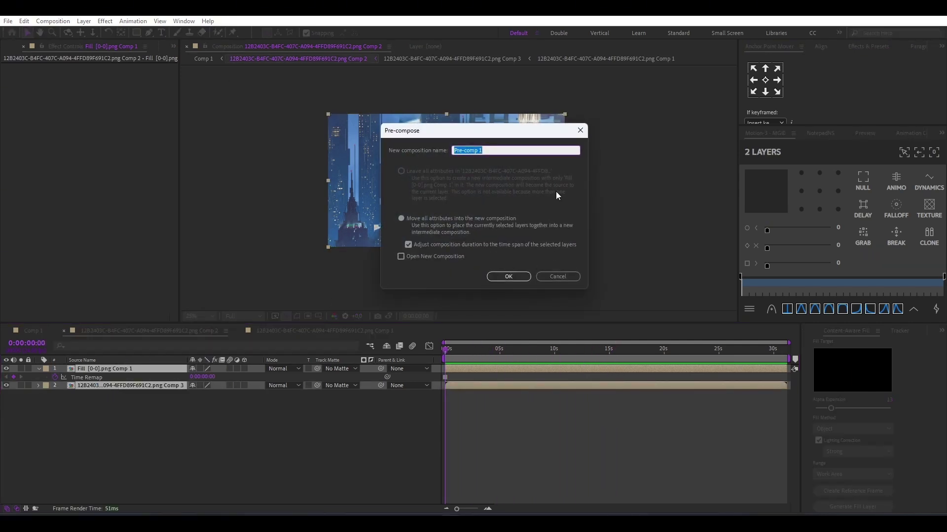
pyautogui.write('Mll')
pyautogui.press('Return')
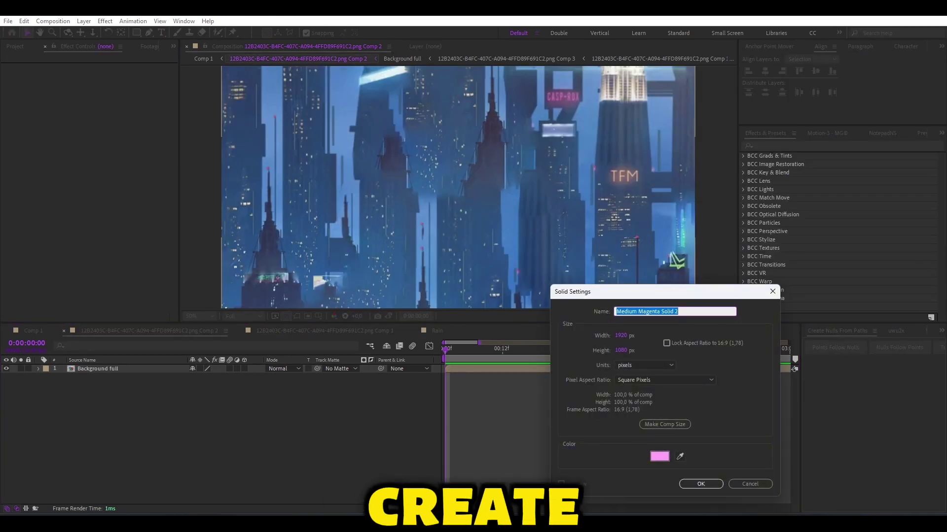
# - Create a 1920 x 1080 px solid named "Rain particles"
pyautogui.write('Rain ')
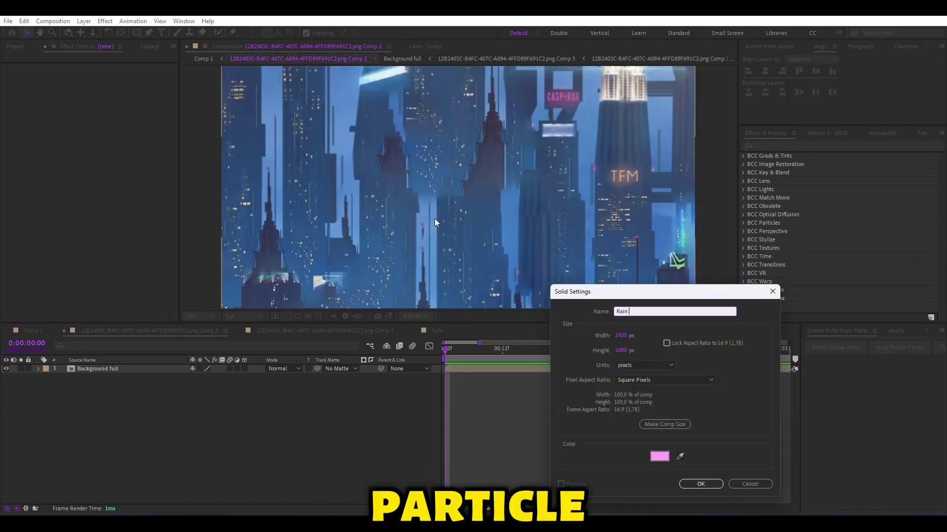
pyautogui.write('particles')
pyautogui.press('Return')
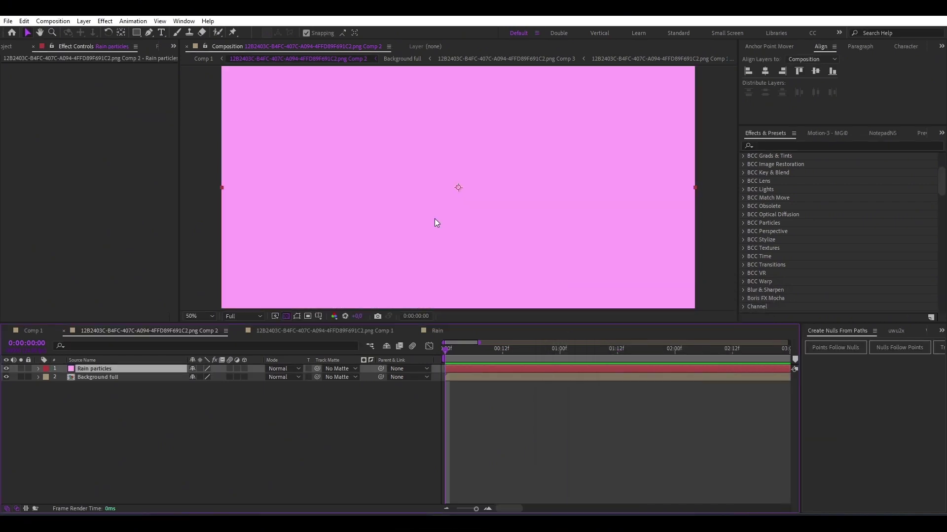
# - Apply the CC Particle World effect to the Rain particles solid and advance the timeline to see the particles
pyautogui.hotkey('ctrl', 'space')
pyautogui.write('cc part')
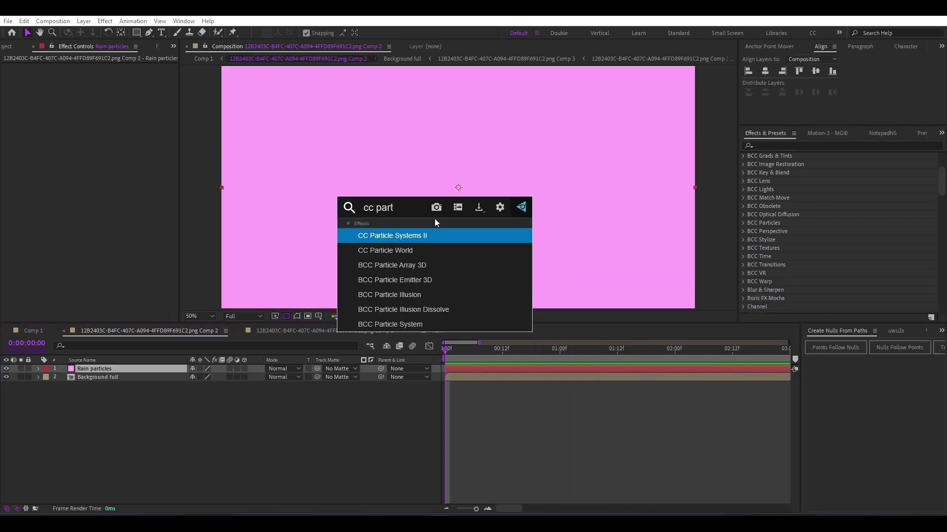
pyautogui.click(424, 250)
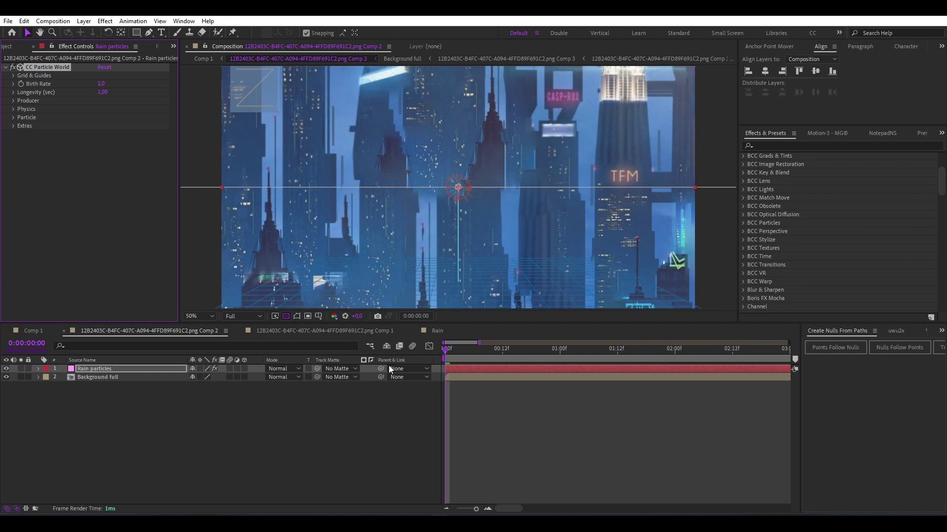
pyautogui.moveTo(468, 359); pyautogui.dragTo(483, 352)
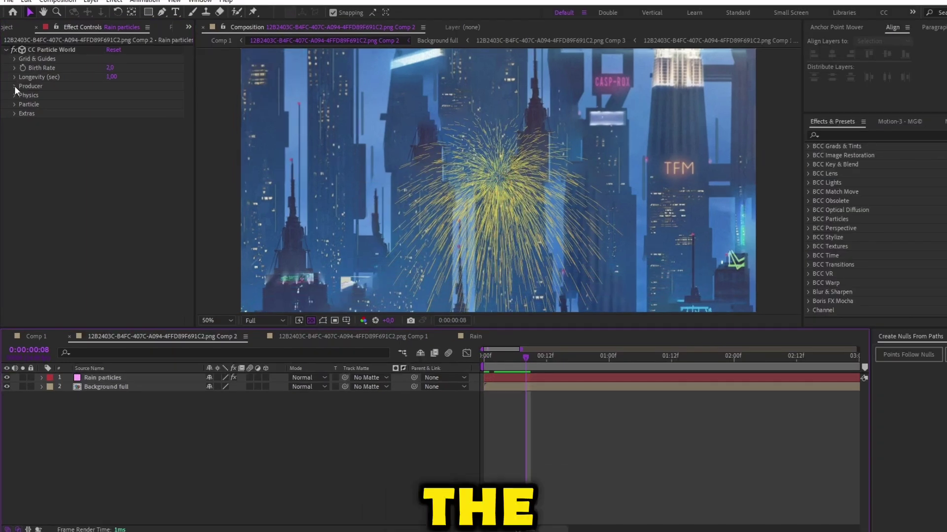
# - Set the particles' Velocity to 0.00, Radius X to 0.585 and Radius Y to 0.815, and preview the result
pyautogui.click(14, 107)
pyautogui.moveTo(121, 109); pyautogui.dragTo(93, 117)
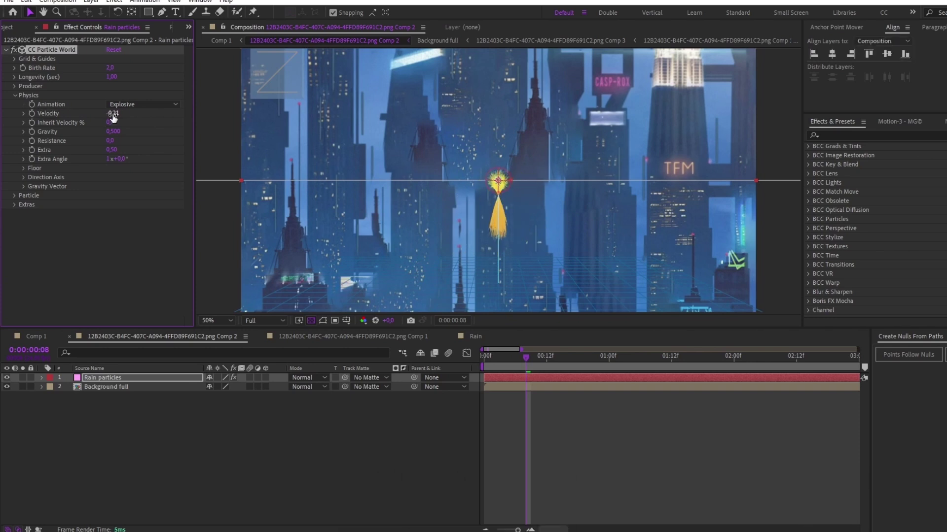
pyautogui.click(14, 87)
pyautogui.moveTo(112, 122); pyautogui.dragTo(147, 128)
pyautogui.moveTo(113, 132); pyautogui.dragTo(158, 133)
pyautogui.press('space')
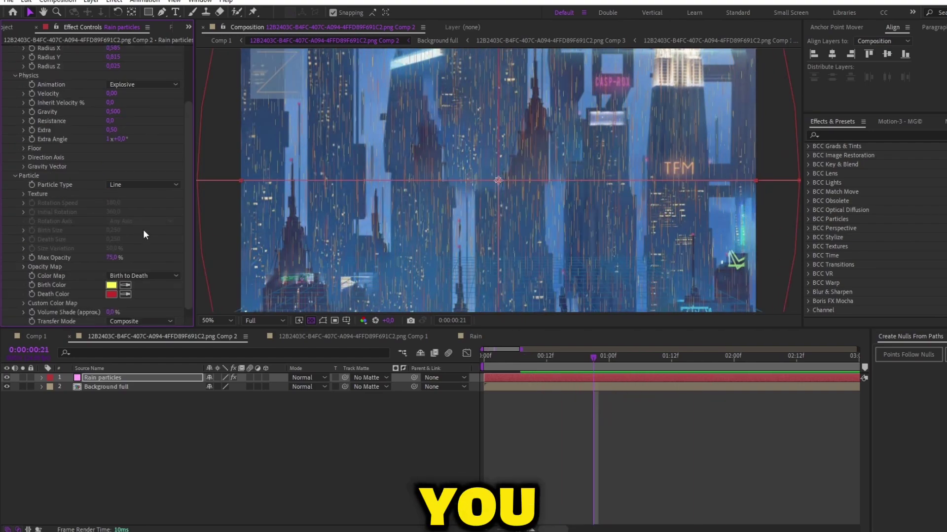
# - Set the particles' Birth Color to white (FFFFFF) and Death Color to light blue (8DABFF)
pyautogui.scroll(-1, 143, 234)
pyautogui.click(111, 277)
pyautogui.moveTo(209, 388); pyautogui.dragTo(127, 343)
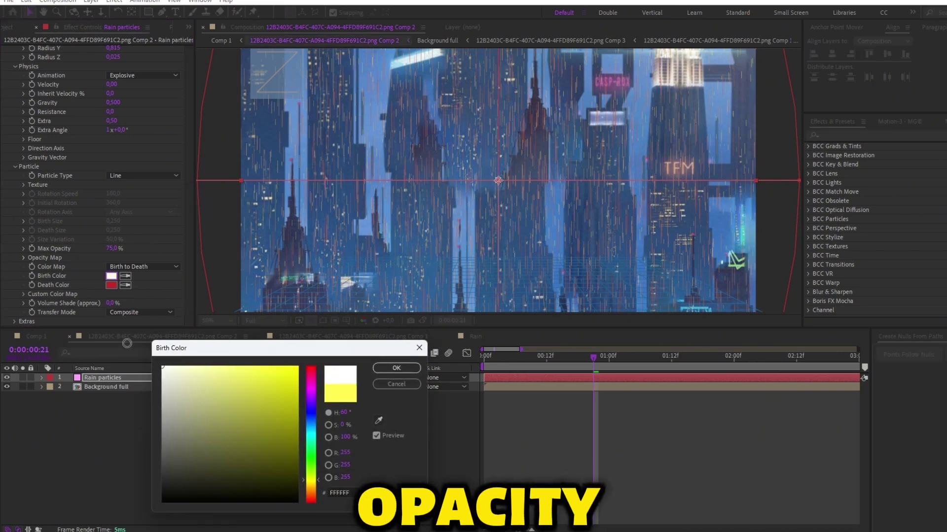
pyautogui.click(397, 368)
pyautogui.click(111, 285)
pyautogui.moveTo(312, 493); pyautogui.dragTo(312, 418)
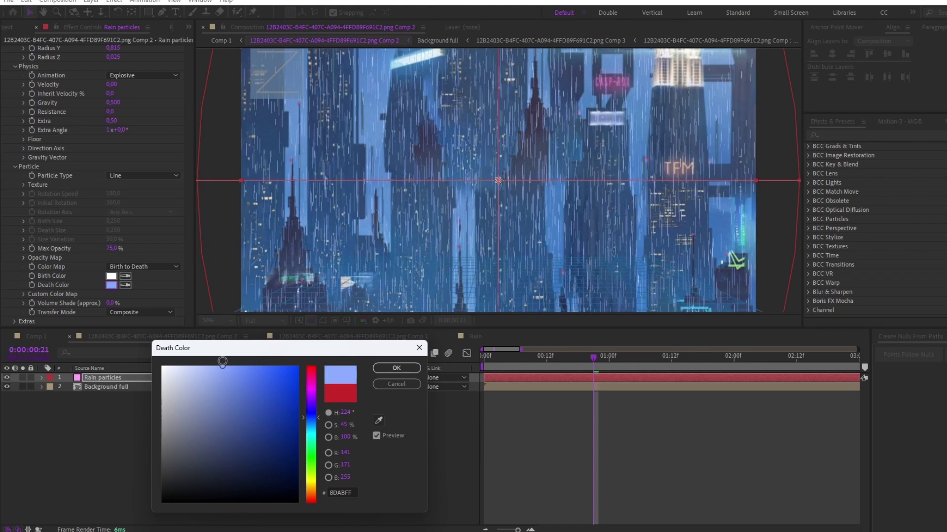
pyautogui.click(397, 368)
# - Reduce the particles' Max Opacity to 44% and preview the rain from the start of the timeline
pyautogui.moveTo(593, 357); pyautogui.dragTo(466, 350)
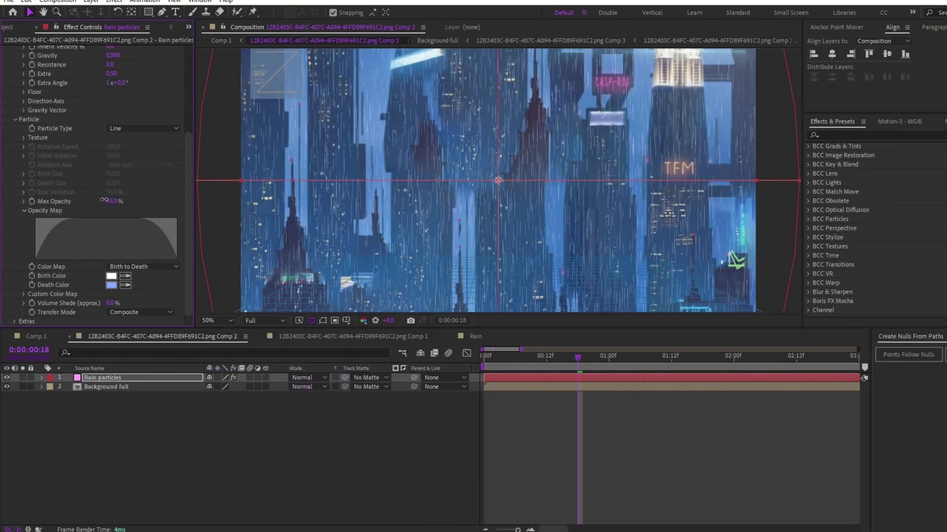
pyautogui.click(552, 432)
pyautogui.moveTo(575, 354); pyautogui.dragTo(440, 339)
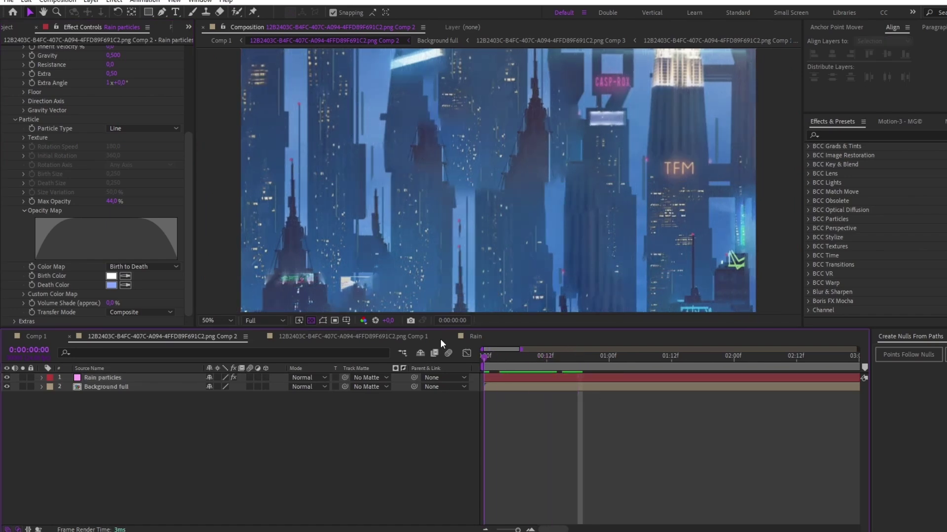
pyautogui.press('space')
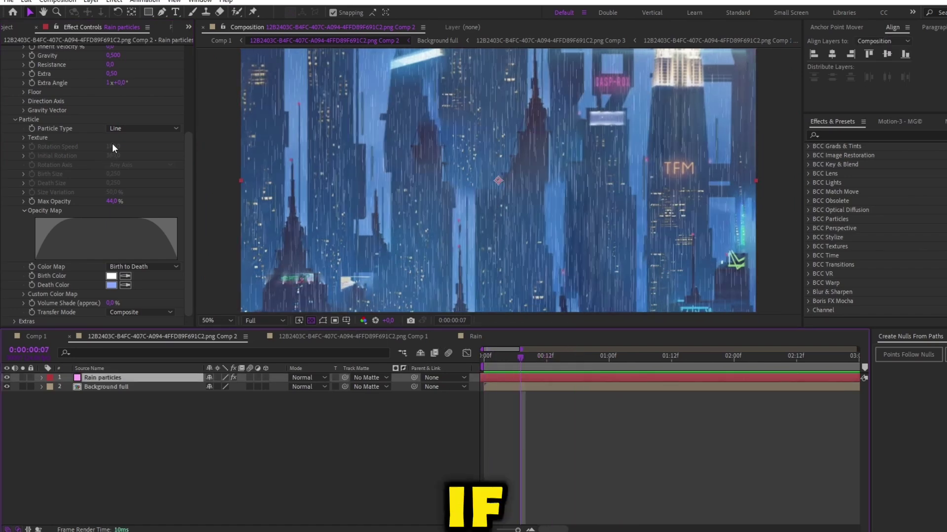
# - Set the Birth Rate of the rain particles to 1
pyautogui.scroll(5, 109, 146)
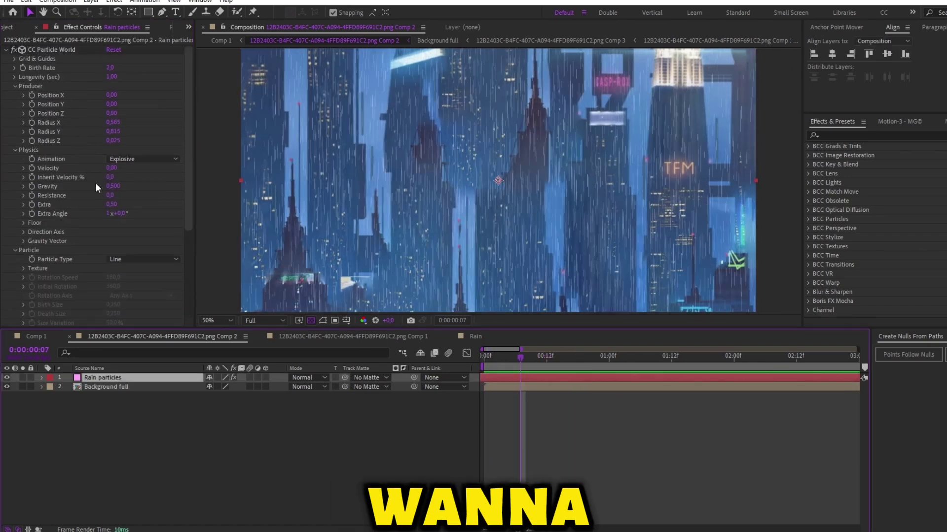
pyautogui.click(110, 68)
pyautogui.write('1')
pyautogui.press('Return')
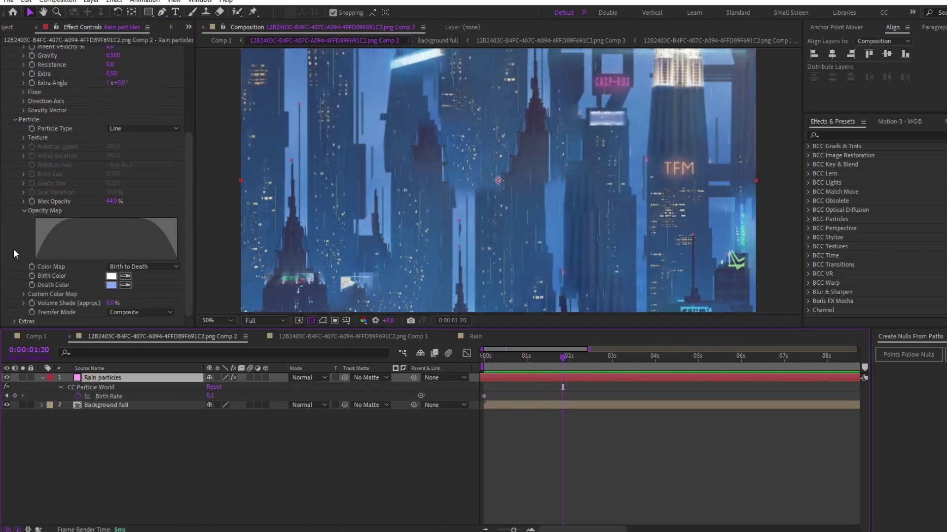
# - Set the Gravity of the rain particles to 0.2
pyautogui.scroll(-2, 13, 284)
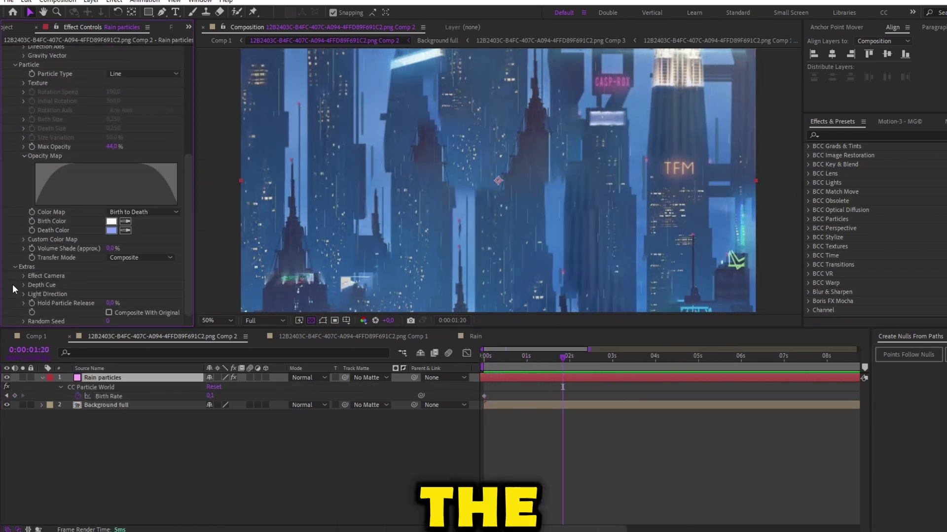
pyautogui.scroll(5, 23, 228)
pyautogui.click(117, 171)
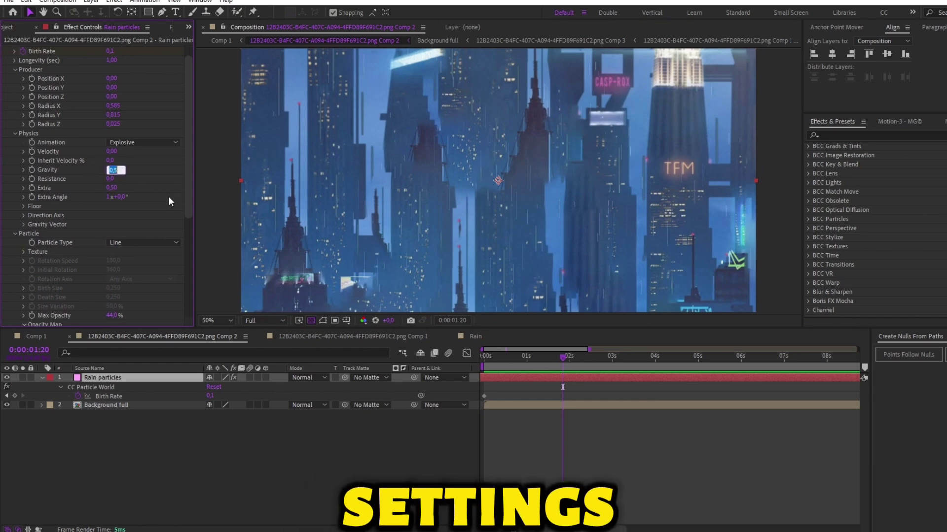
pyautogui.write('0,2')
pyautogui.press('Return')
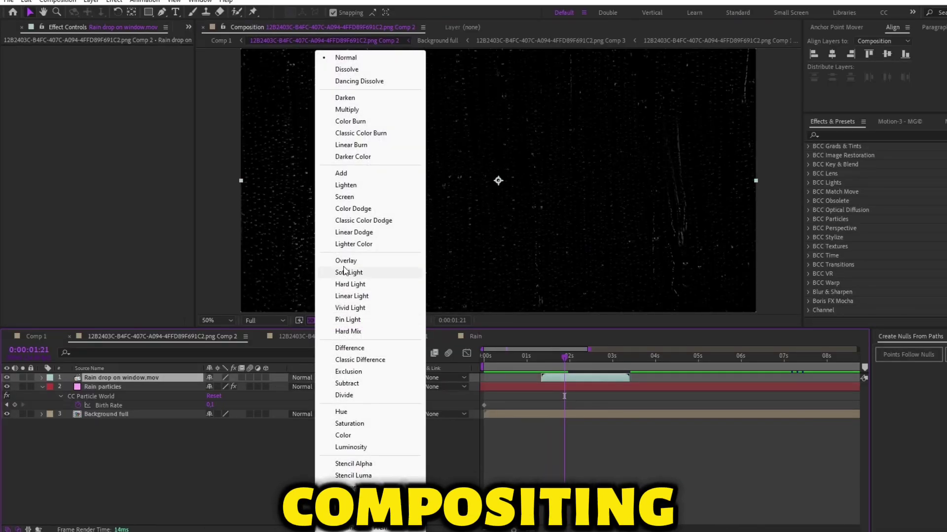
# - Set the Rain drop on window.mov layer's blending mode to Screen and duplicate it so the copy follows the first clip
pyautogui.click(344, 196)
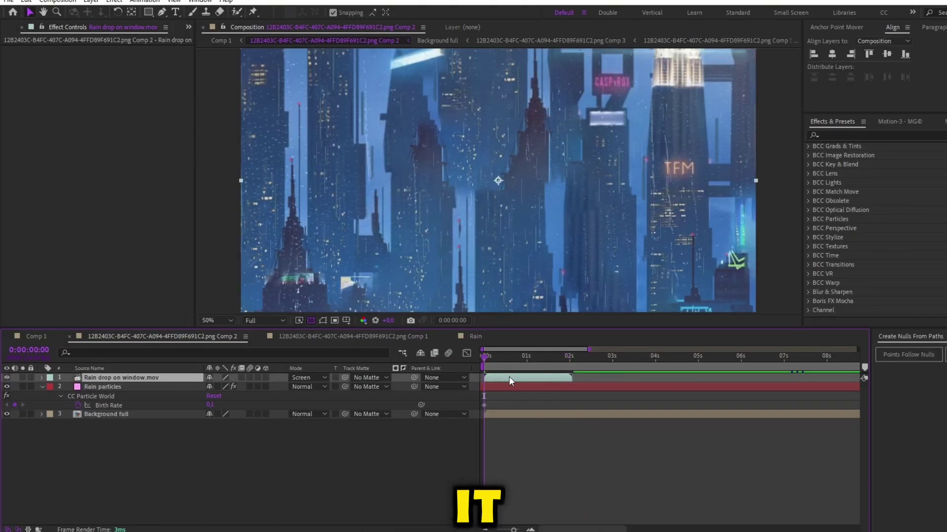
pyautogui.hotkey('ctrl', 'd')
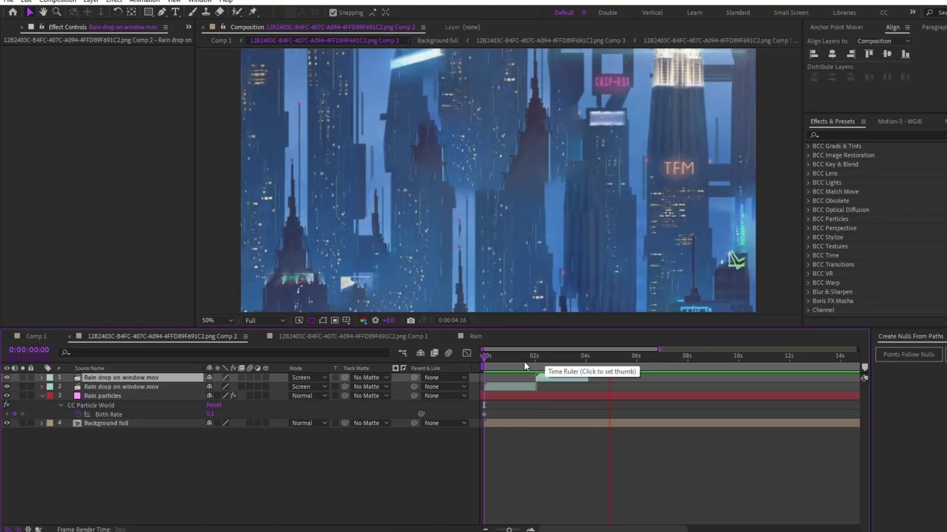
pyautogui.rightClick(505, 365)
pyautogui.click(541, 389)
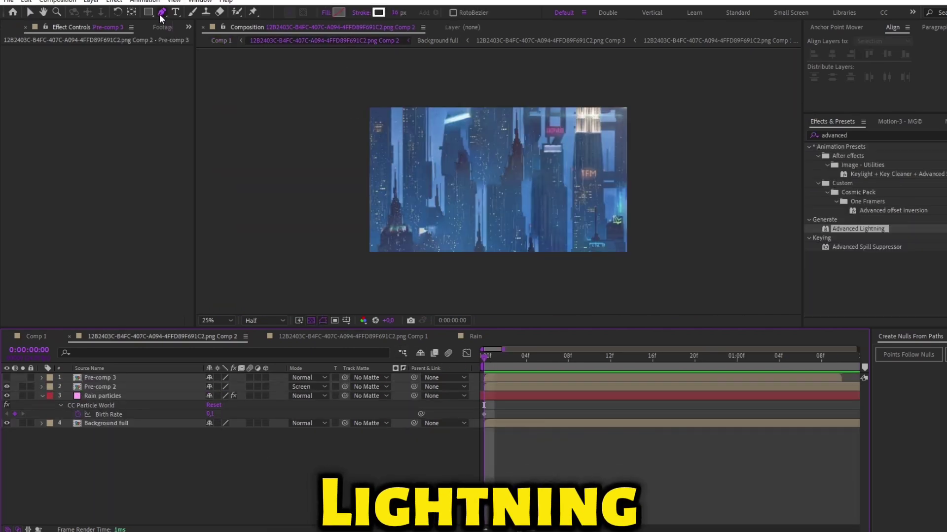
# - Draw a white zigzag path with the Pen tool across the city background, ending beyond the frame's edge
pyautogui.click(383, 235)
pyautogui.click(581, 142)
pyautogui.click(673, 226)
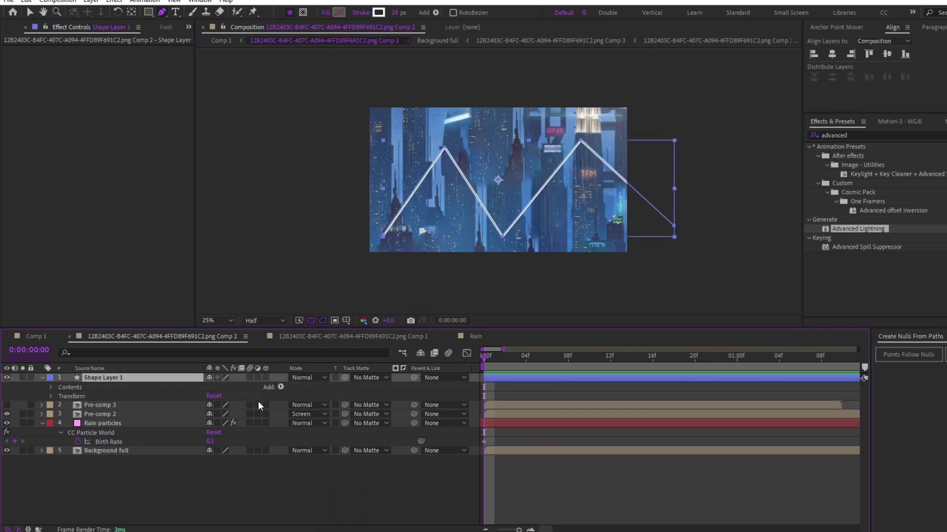
# - Add Trim Paths to the zigzag shape, keyframe End from 0% at frame 0 to 100% at frame 14, and preview it
pyautogui.click(281, 387)
pyautogui.click(310, 329)
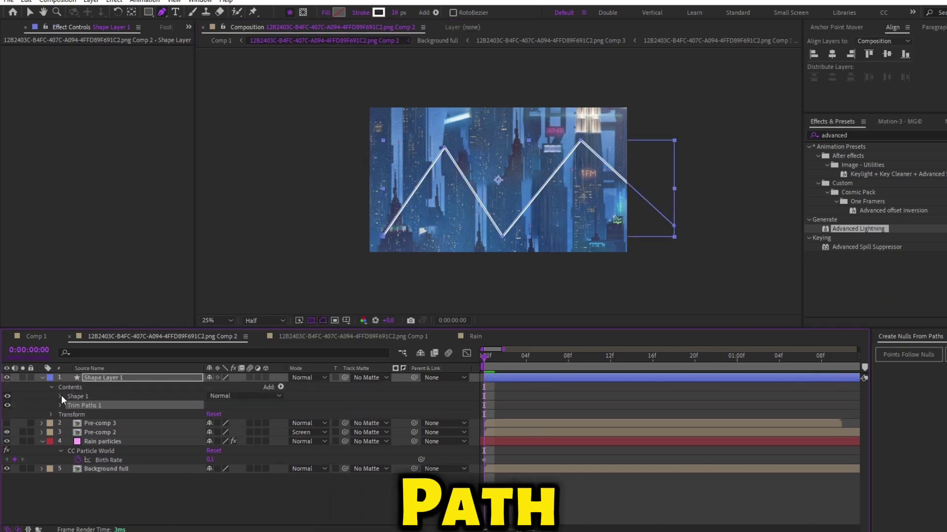
pyautogui.moveTo(217, 424); pyautogui.dragTo(129, 425)
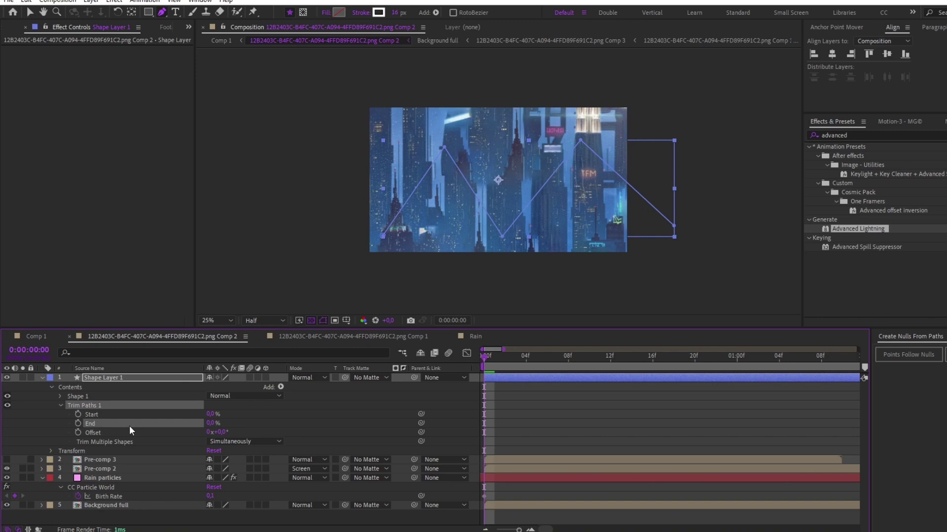
pyautogui.click(78, 424)
pyautogui.press('u')
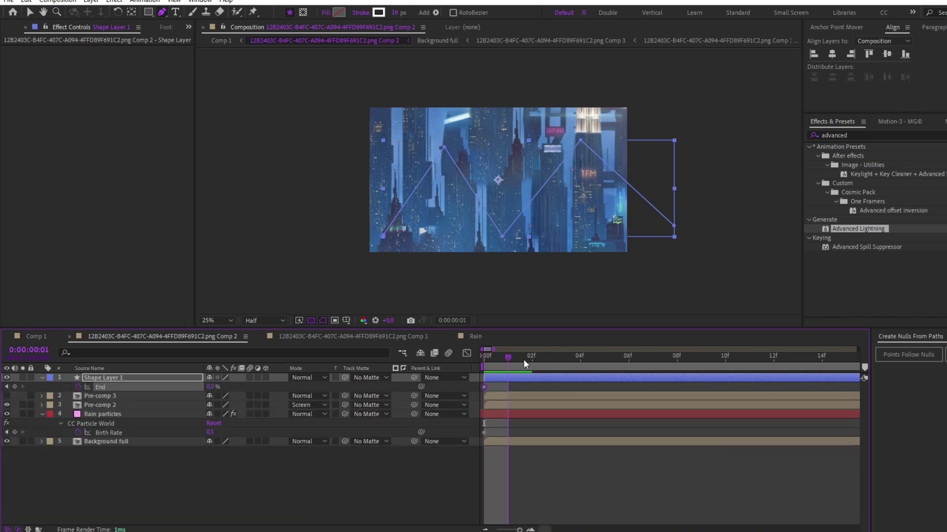
pyautogui.scroll(-2, 589, 396)
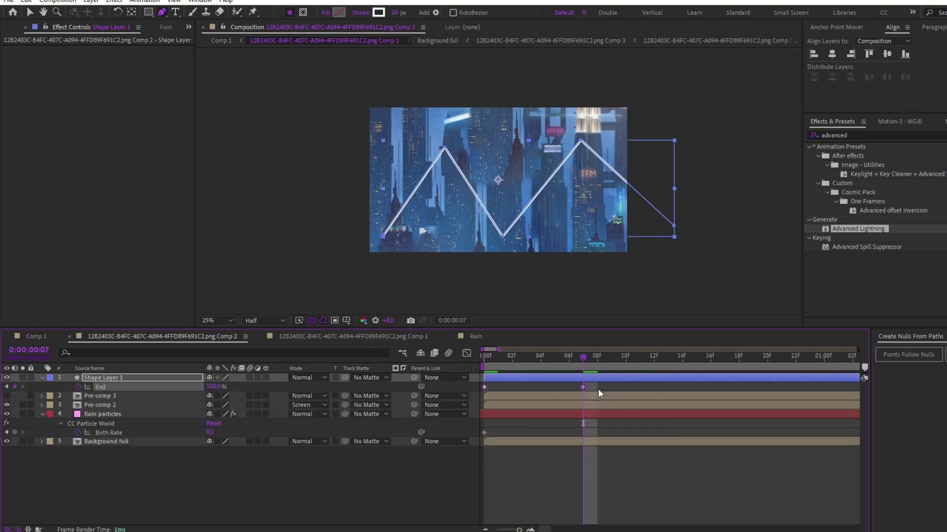
pyautogui.moveTo(639, 387); pyautogui.dragTo(682, 387)
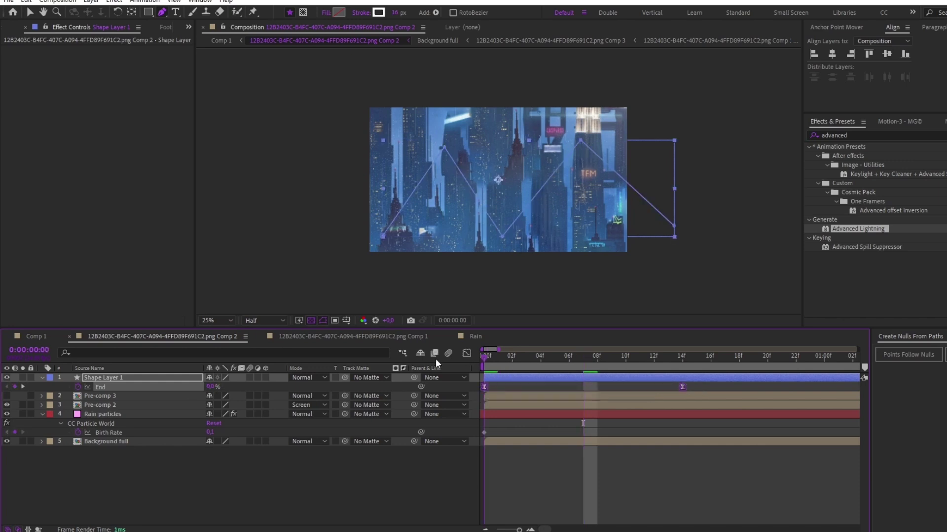
pyautogui.press('space')
# - Add Wiggle Paths to the zigzag shape with Size 328, Detail 12, Corner points and Correlation 90%
pyautogui.click(282, 387)
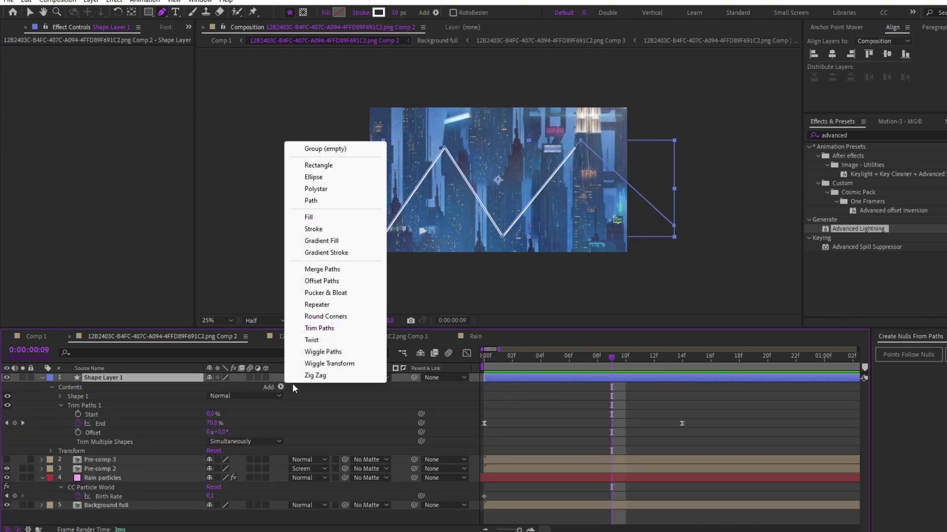
pyautogui.click(321, 351)
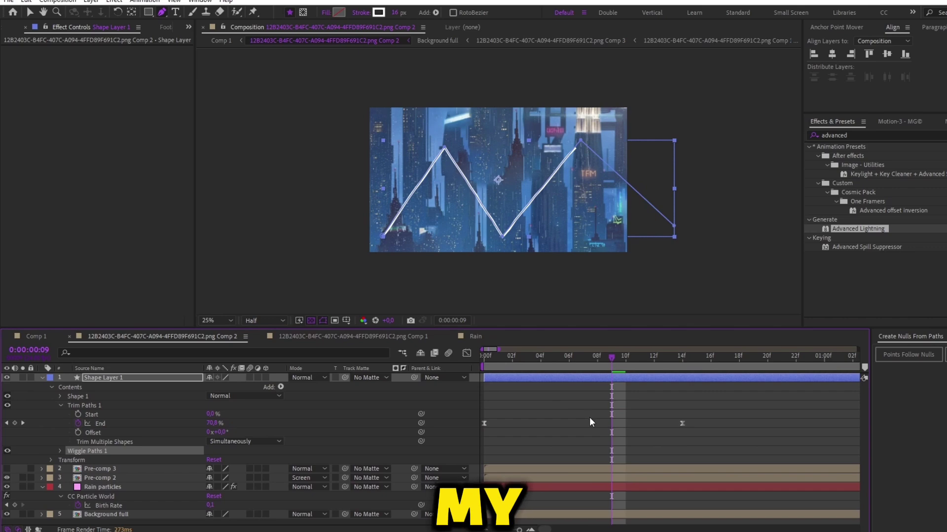
pyautogui.scroll(4, 488, 190)
pyautogui.scroll(-2, 486, 186)
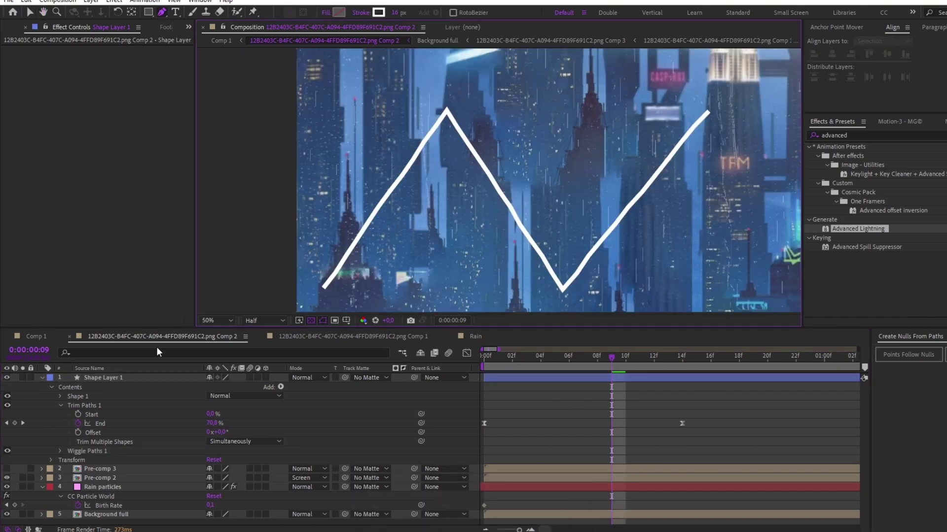
pyautogui.click(60, 451)
pyautogui.moveTo(209, 457)
pyautogui.mouseDown()
pyautogui.moveTo(445, 465)
pyautogui.moveTo(222, 467)
pyautogui.mouseUp()
# - Add the expression time*15 to the Wiggle Paths Random Seed, preview the motion, and change the expression to time*20
pyautogui.keyDown('alt'); pyautogui.click(78, 493); pyautogui.keyUp('alt')
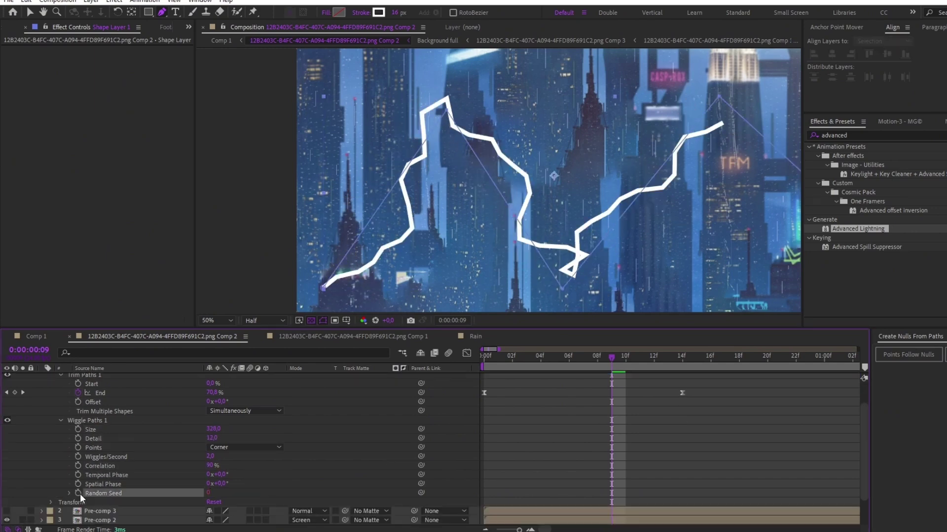
pyautogui.write('time')
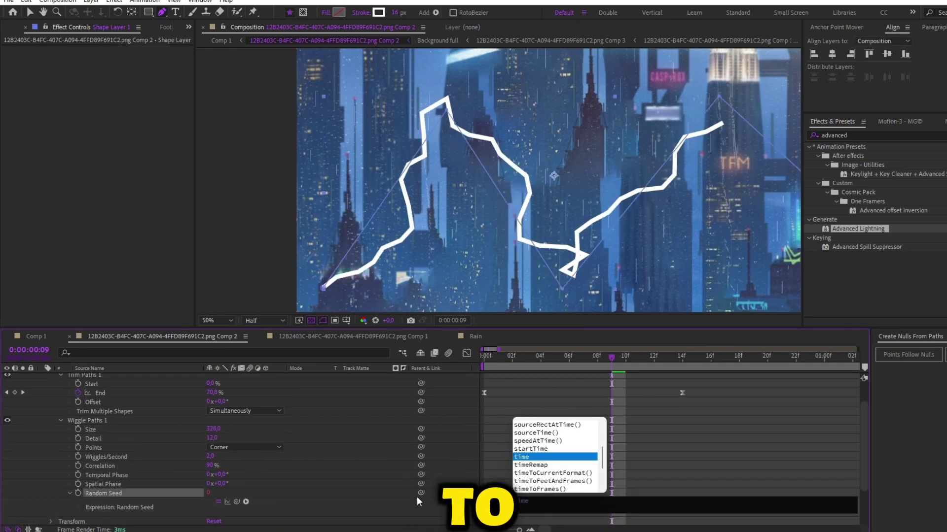
pyautogui.write('*15')
pyautogui.click(659, 460)
pyautogui.press('space')
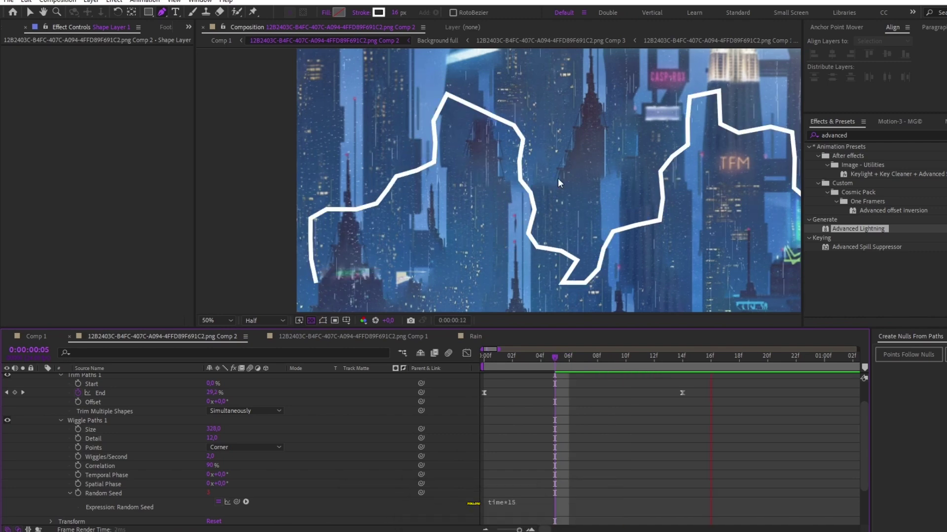
pyautogui.scroll(-2, 557, 179)
pyautogui.press('space')
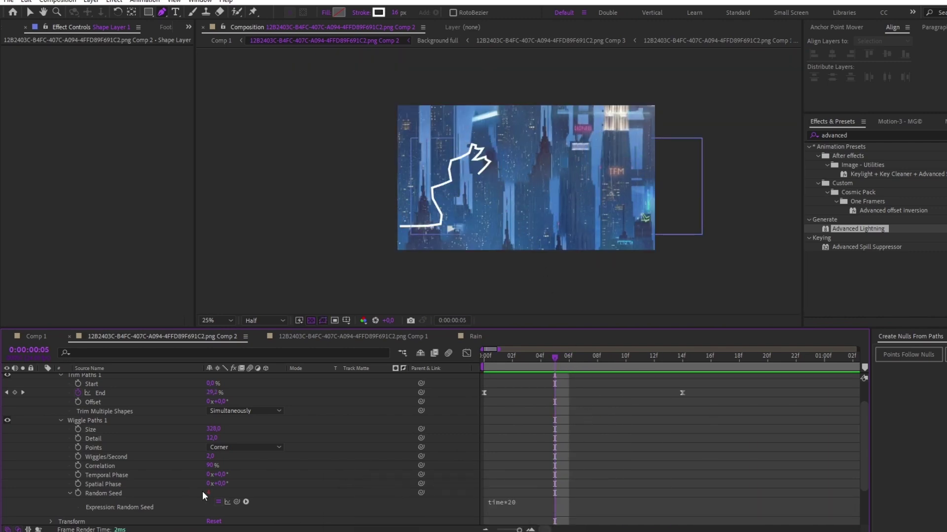
# - Keyframe the Trim Paths Start at 0% on frame 10 with a second keyframe at frame 21
pyautogui.scroll(2, 203, 493)
pyautogui.click(77, 415)
pyautogui.click(547, 416)
pyautogui.click(551, 414)
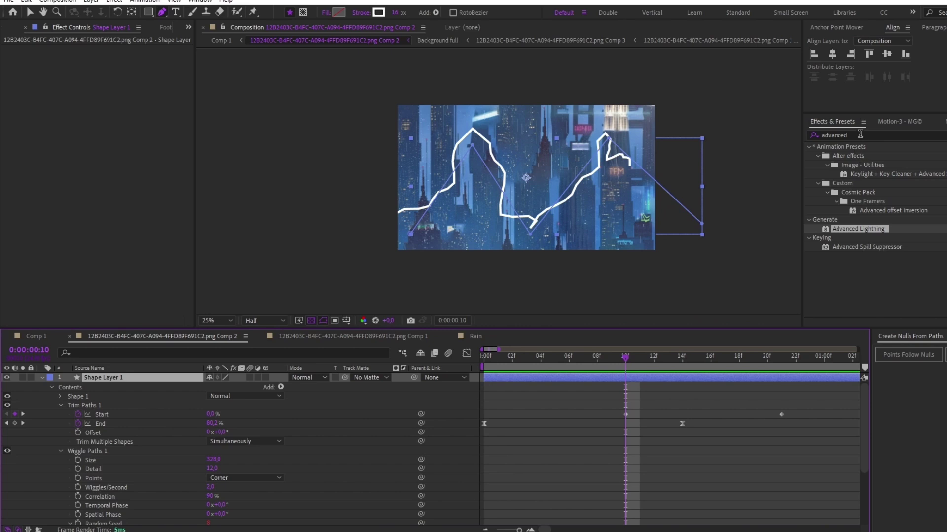
# - Apply Roughen Edges to the lightning shape with Edge Type Spiky, Border 10.90, Edge Sharpness 9.48 and Scale 150
pyautogui.click(861, 134)
pyautogui.write('roughe')
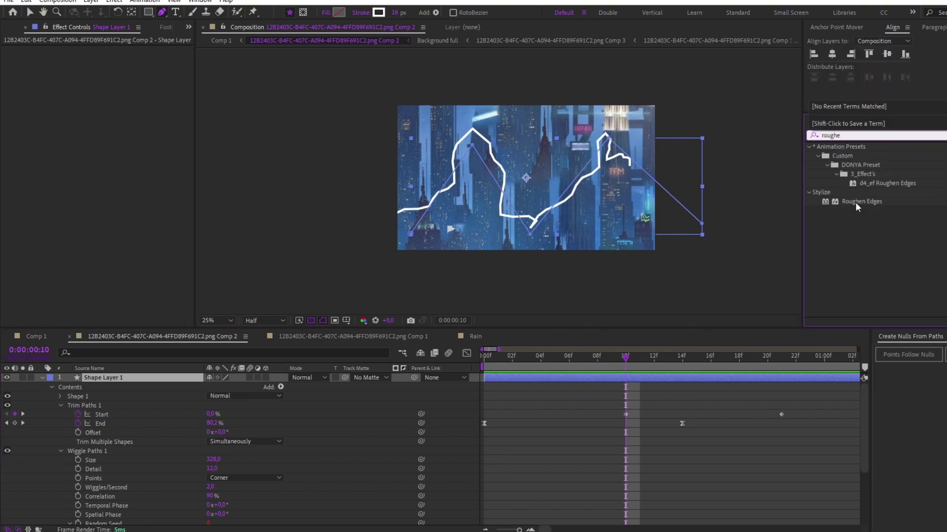
pyautogui.moveTo(855, 202); pyautogui.dragTo(632, 377)
pyautogui.click(146, 58)
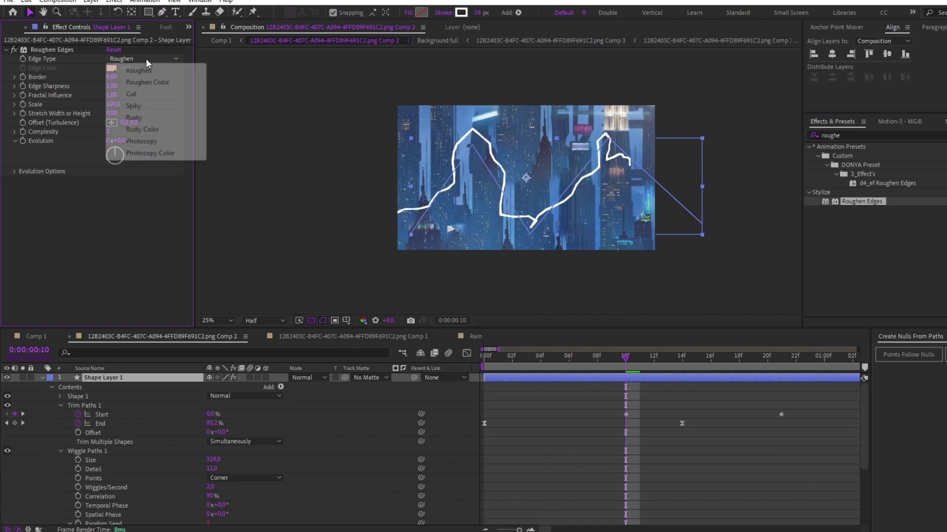
pyautogui.click(142, 106)
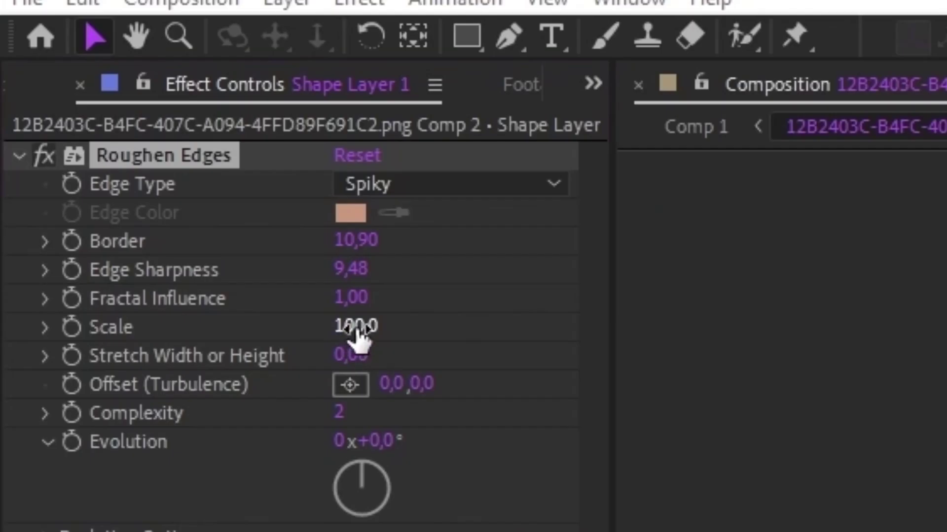
pyautogui.moveTo(362, 329); pyautogui.dragTo(478, 328)
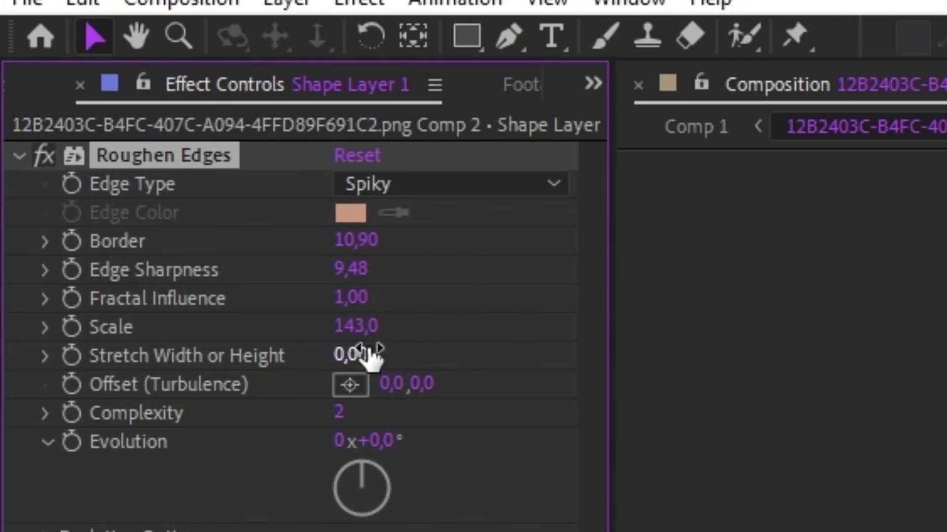
pyautogui.press('Return')
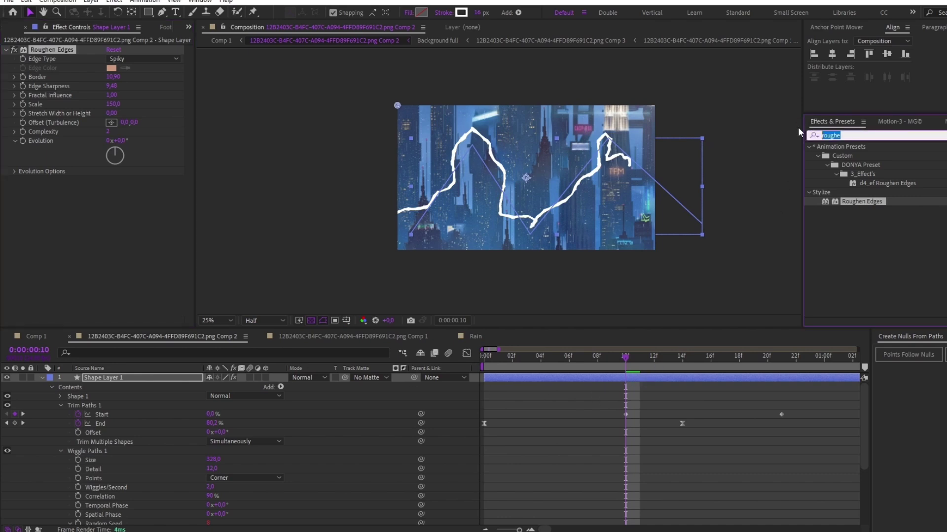
# - Apply Turbulent Displace to the lightning shape with Amount 100 and Size 200
pyautogui.write('turbulent')
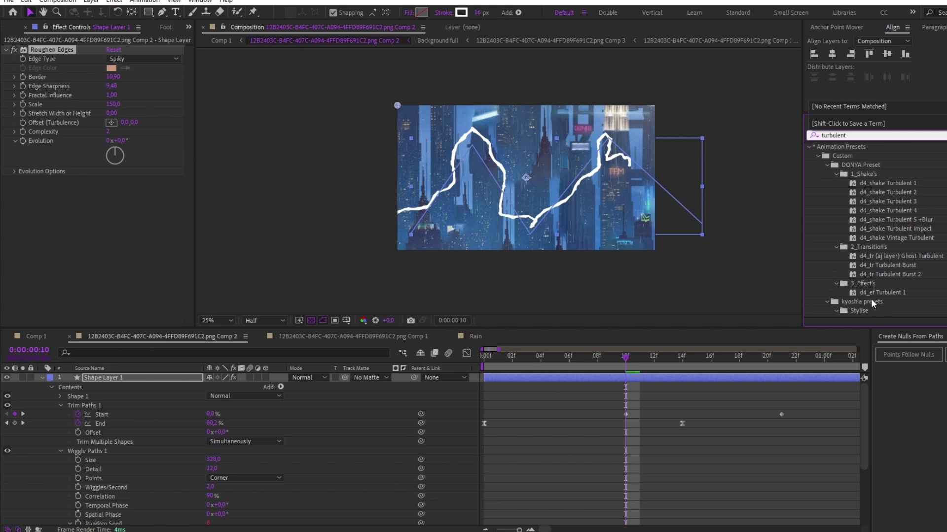
pyautogui.scroll(-3, 898, 217)
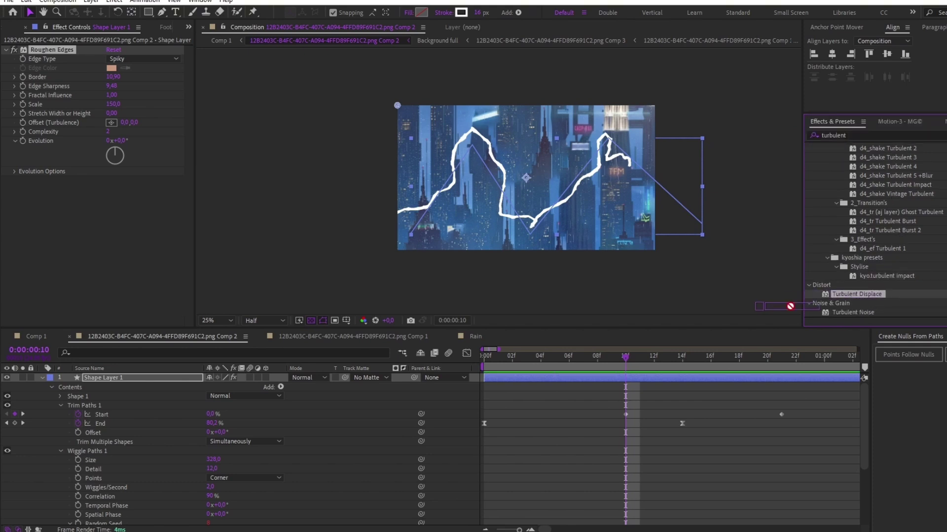
pyautogui.moveTo(791, 306); pyautogui.dragTo(693, 378)
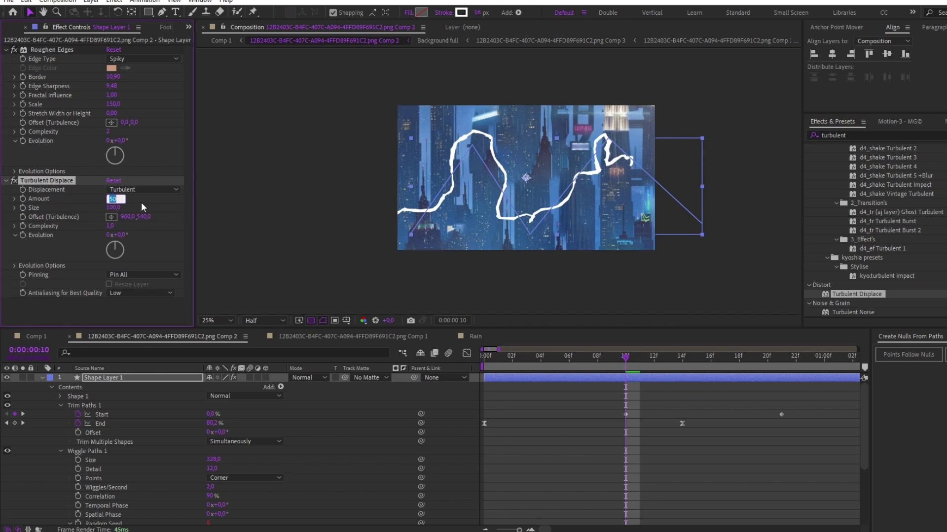
pyautogui.press('Return')
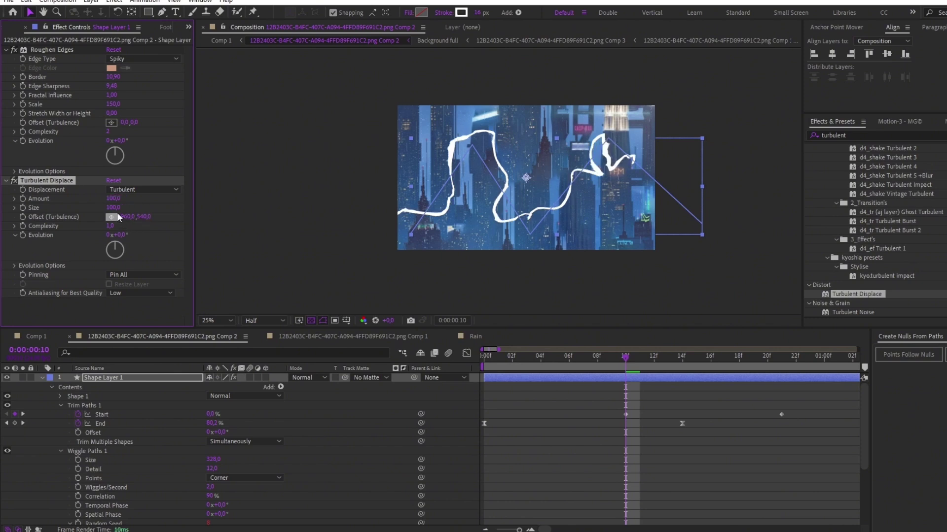
pyautogui.press('Return')
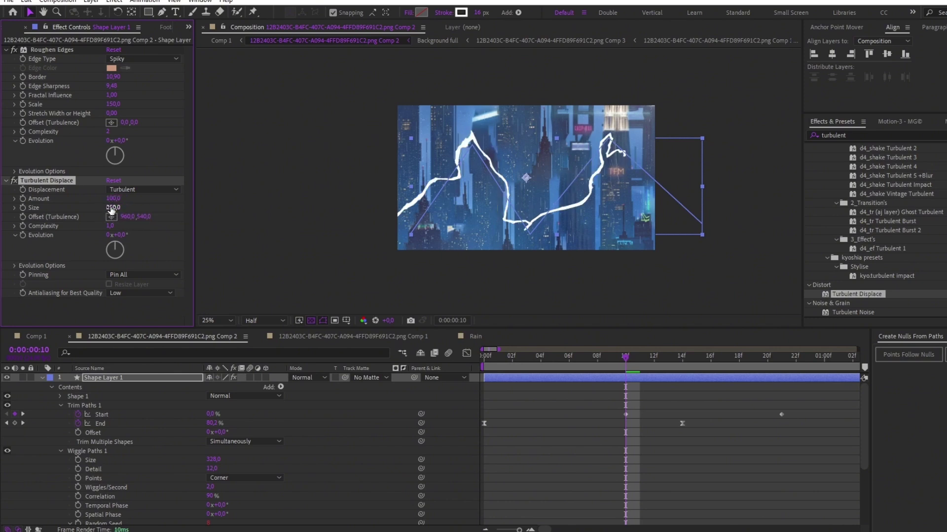
pyautogui.press('.')
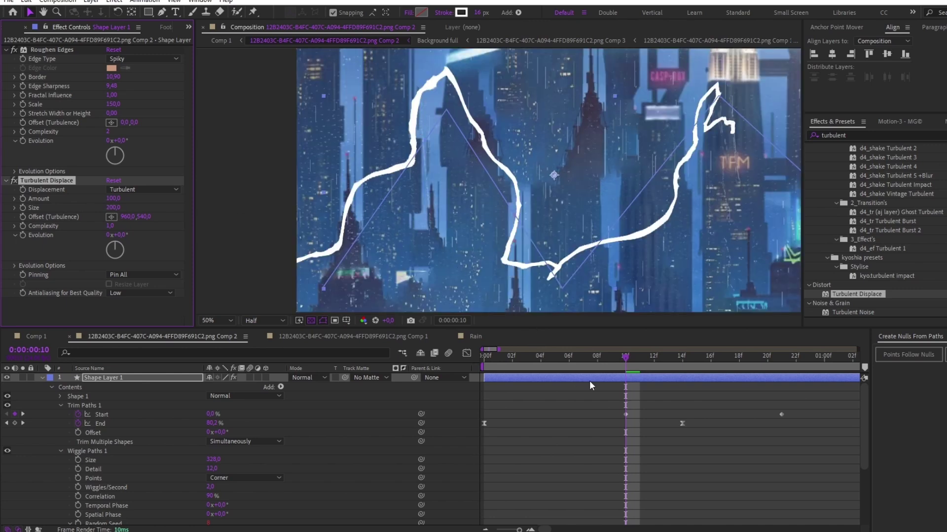
# - Apply Wave Warp to the lightning shape with Wave Height 15 and Wave Width 66
pyautogui.hotkey('ctrl', 'space')
pyautogui.write('wace')
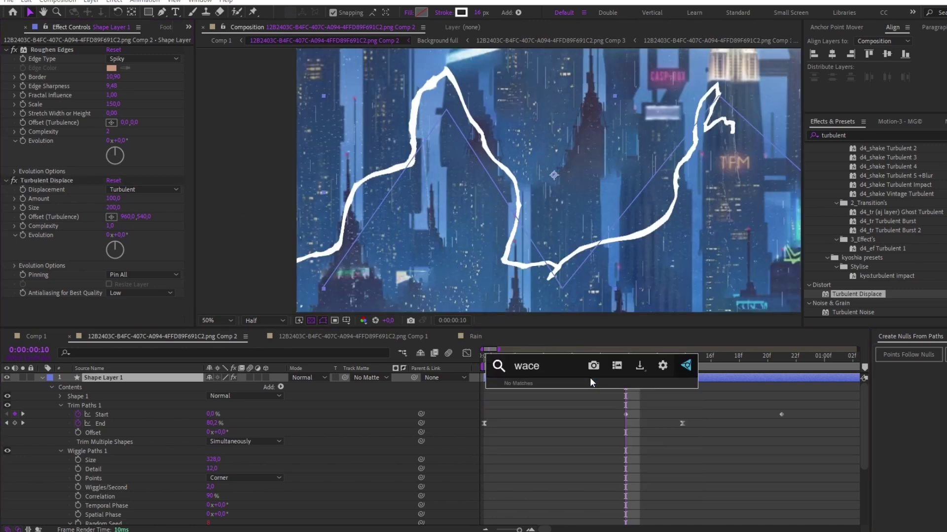
pyautogui.press('BackSpace')
pyautogui.press('BackSpace')
pyautogui.write('ve wa')
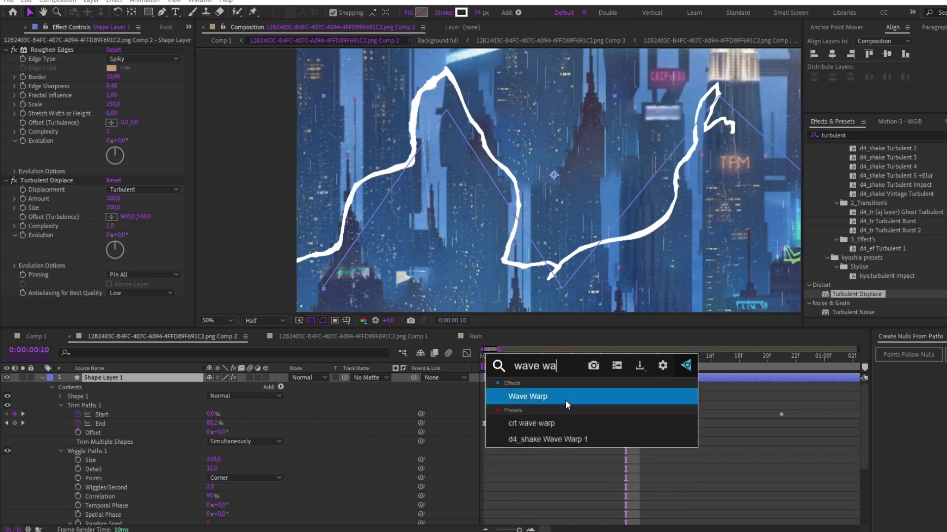
pyautogui.click(565, 401)
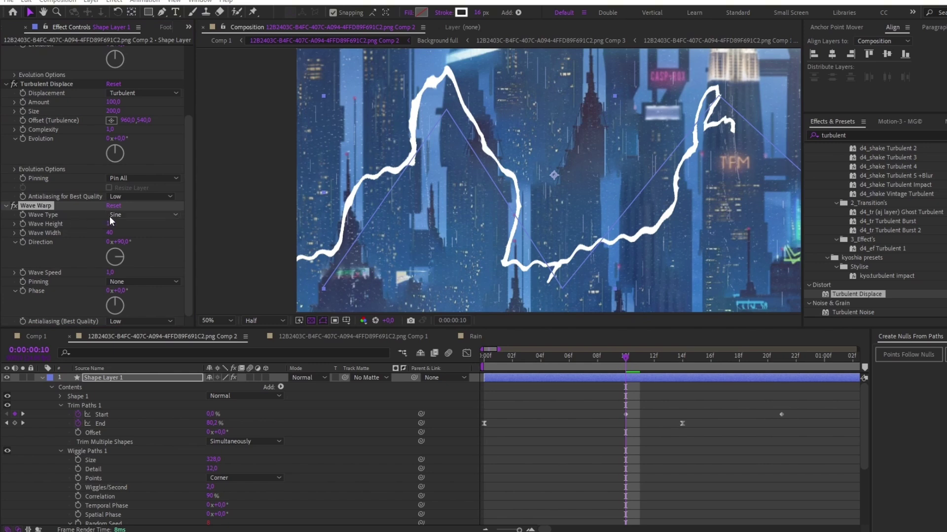
pyautogui.moveTo(111, 226); pyautogui.dragTo(287, 266)
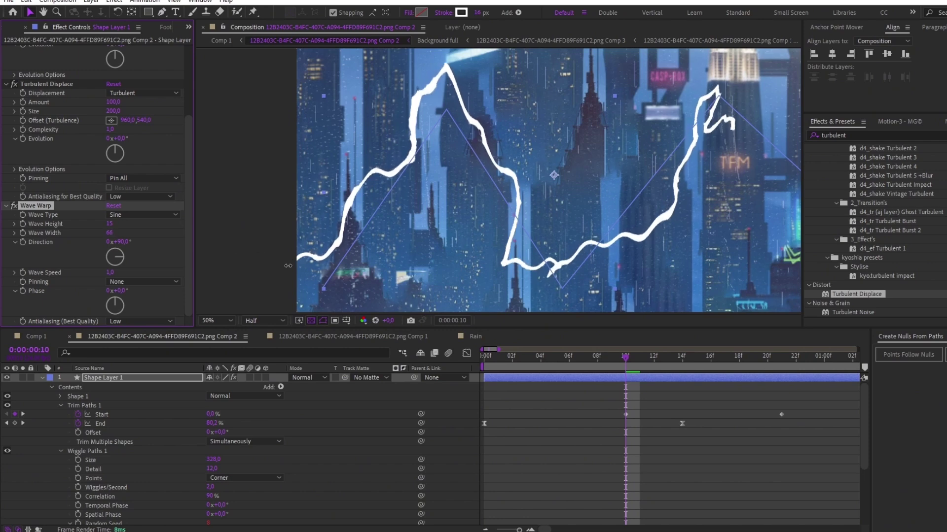
# - Preview the lightning animation, set the bolt's stroke width to 31 px and its Roughen Edges Border to 28.30
pyautogui.press('space')
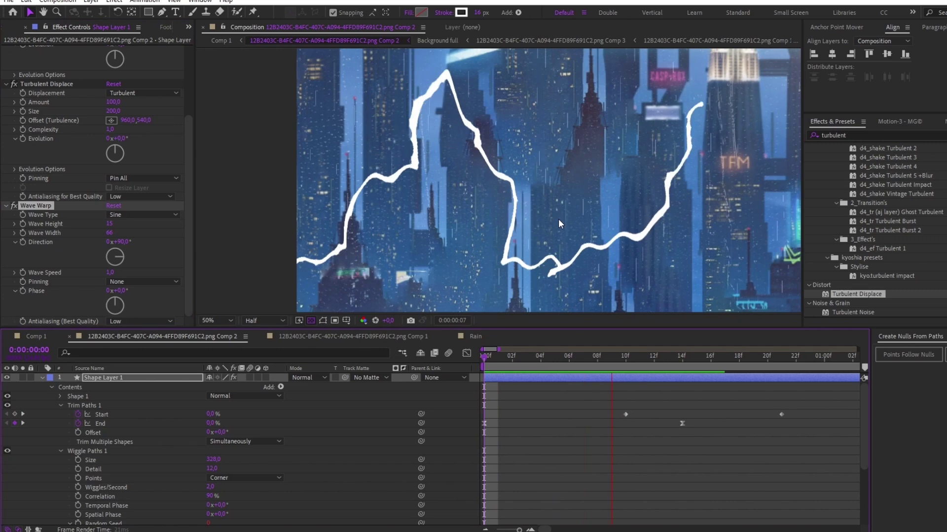
pyautogui.click(500, 356)
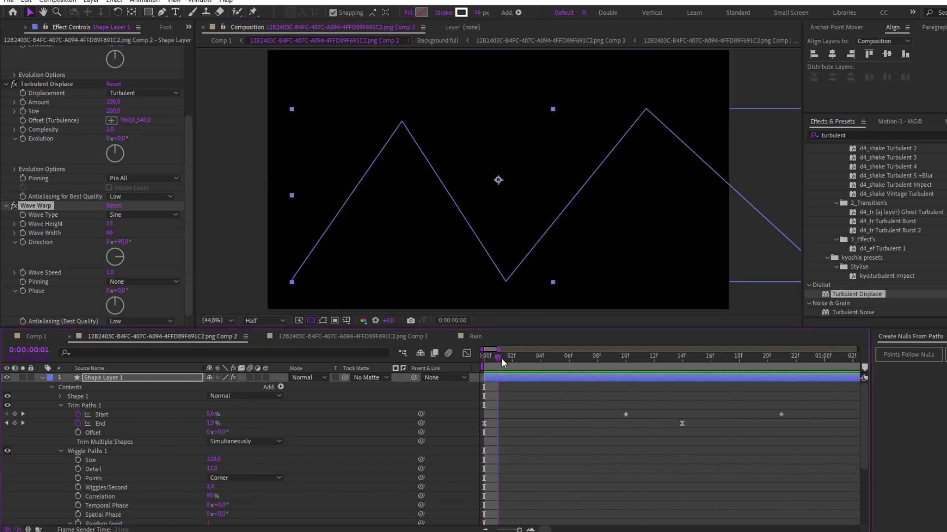
pyautogui.moveTo(558, 364)
pyautogui.mouseDown()
pyautogui.moveTo(524, 372)
pyautogui.moveTo(682, 374)
pyautogui.moveTo(525, 361)
pyautogui.moveTo(543, 357)
pyautogui.moveTo(725, 370)
pyautogui.moveTo(597, 359)
pyautogui.mouseUp()
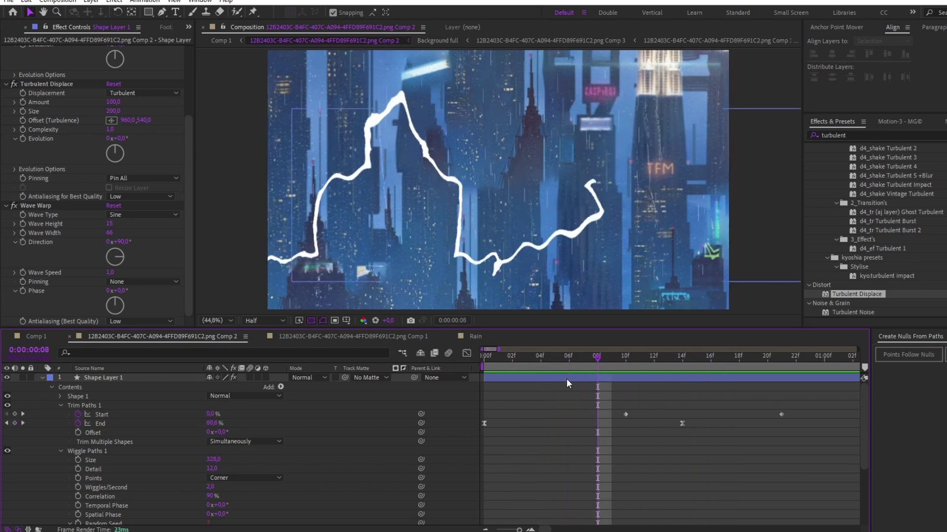
pyautogui.click(566, 379)
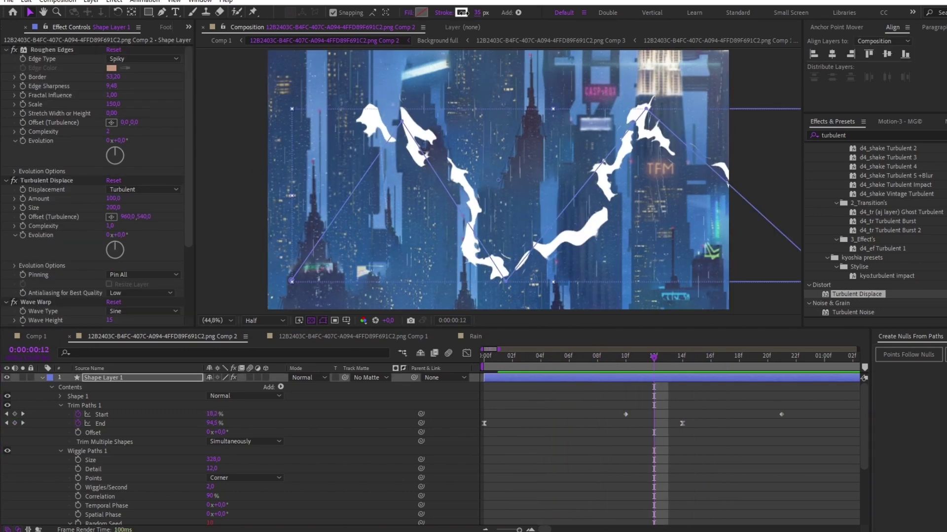
pyautogui.click(78, 396)
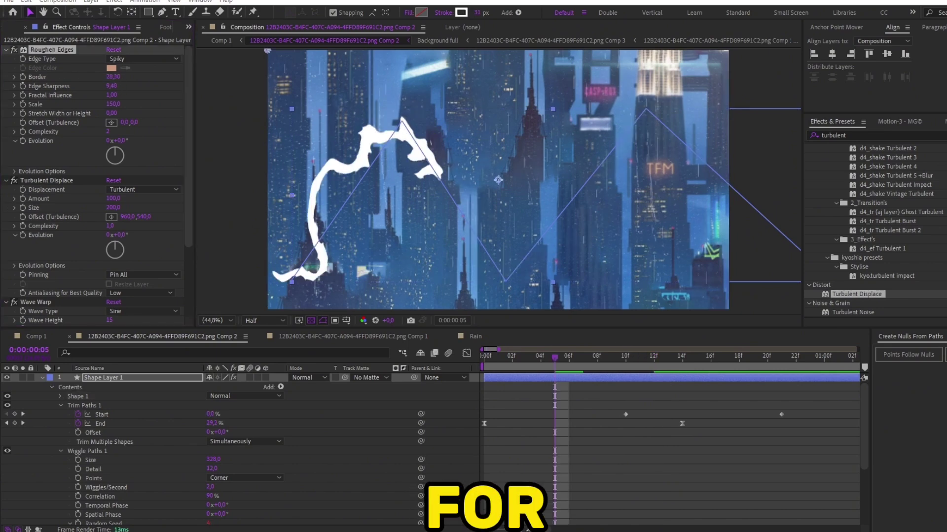
# - Apply Glow to the lightning shape with Threshold 60%, Radius 66 and Intensity 3.0, and tint the glow yellow
pyautogui.hotkey('ctrl', 'space')
pyautogui.write('glow')
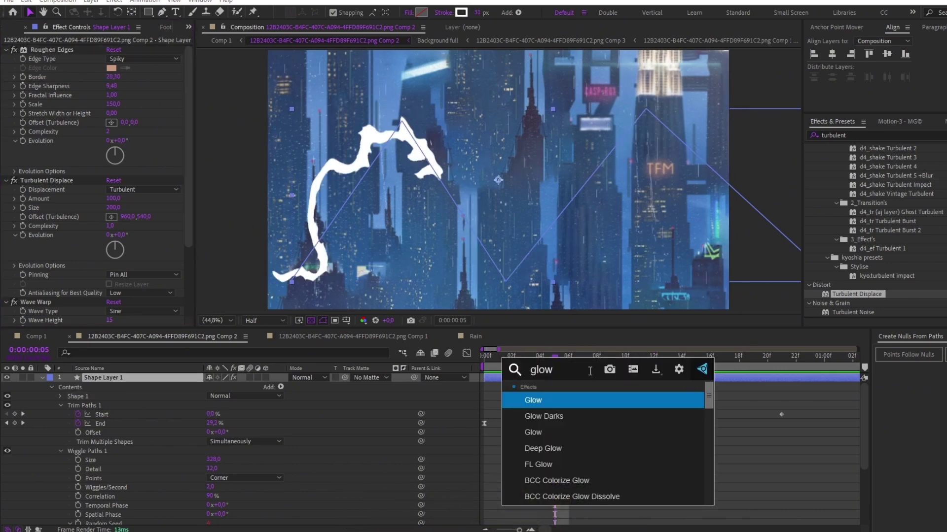
pyautogui.click(533, 432)
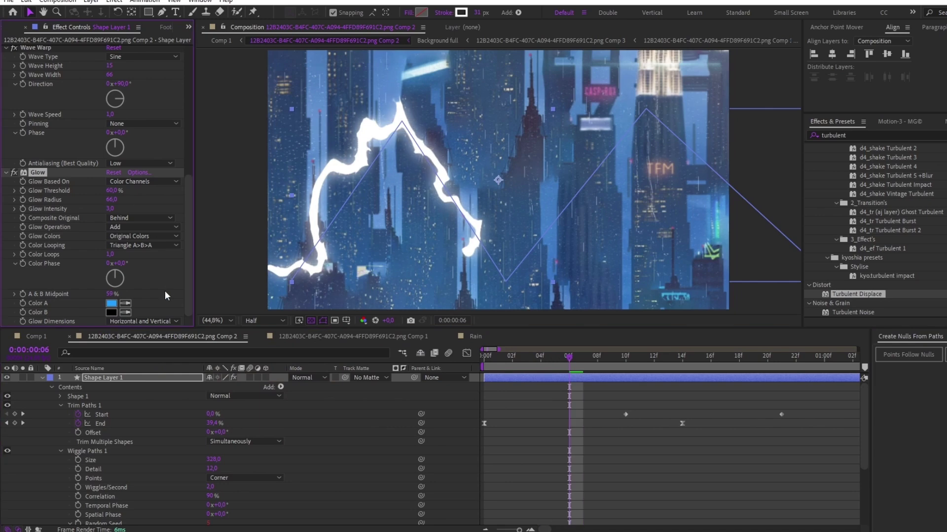
pyautogui.click(111, 312)
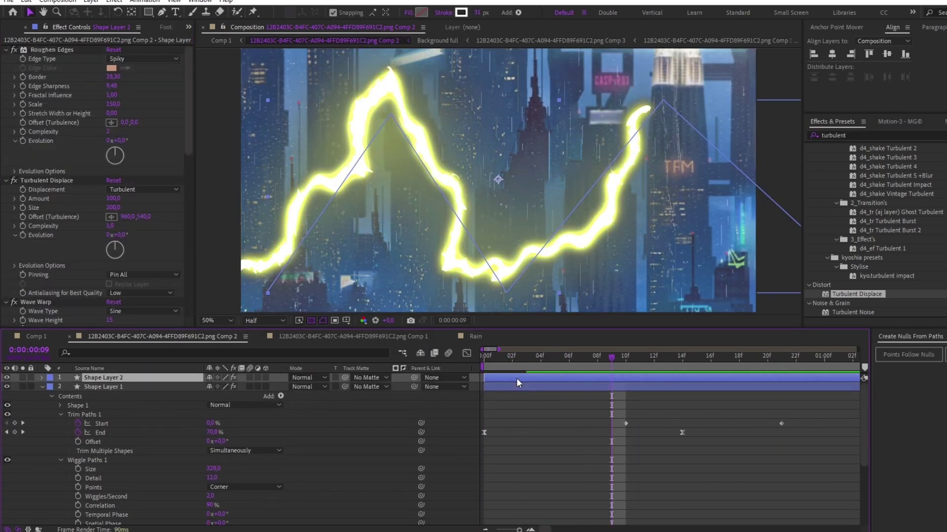
# - Duplicate the lightning layer, start the copy at frame 2, give it a 6 px stroke and preview it
pyautogui.hotkey('ctrl', 'd')
pyautogui.moveTo(519, 378); pyautogui.dragTo(551, 379)
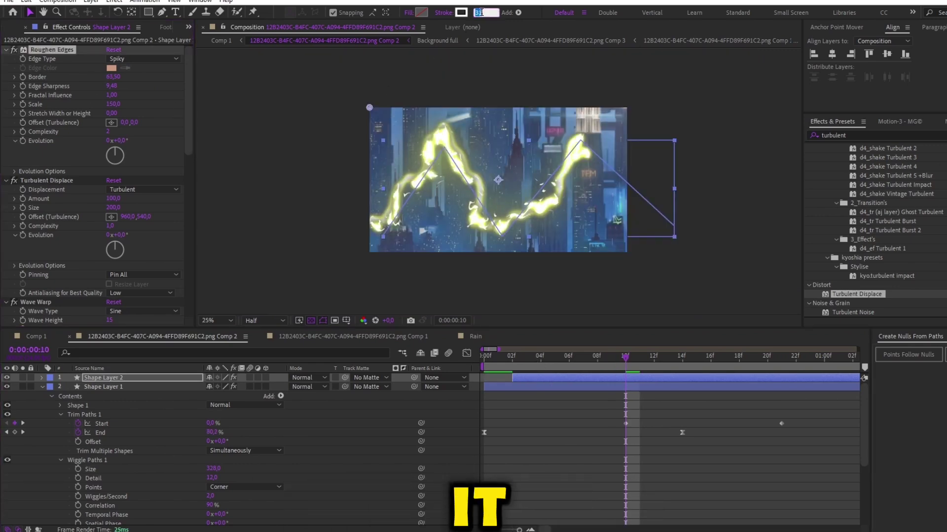
pyautogui.moveTo(477, 13); pyautogui.dragTo(460, 12)
pyautogui.moveTo(619, 359); pyautogui.dragTo(423, 357)
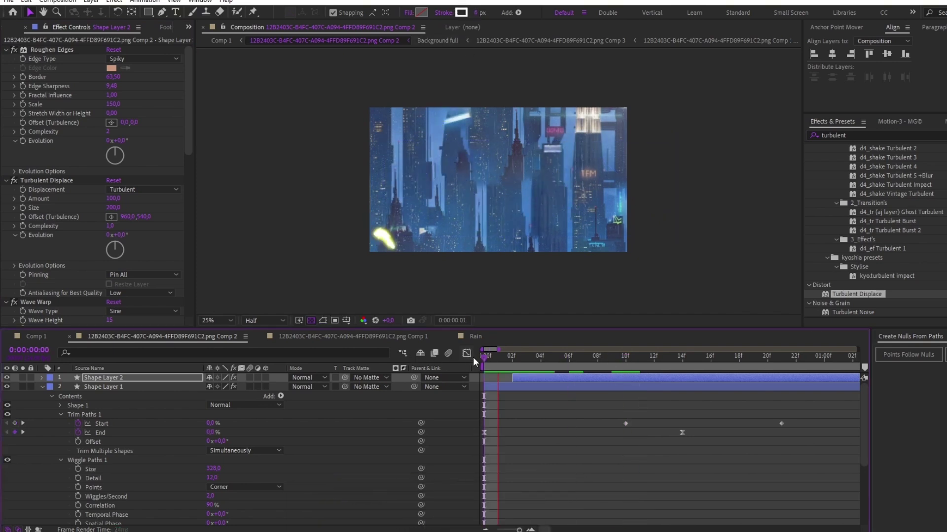
pyautogui.press('space')
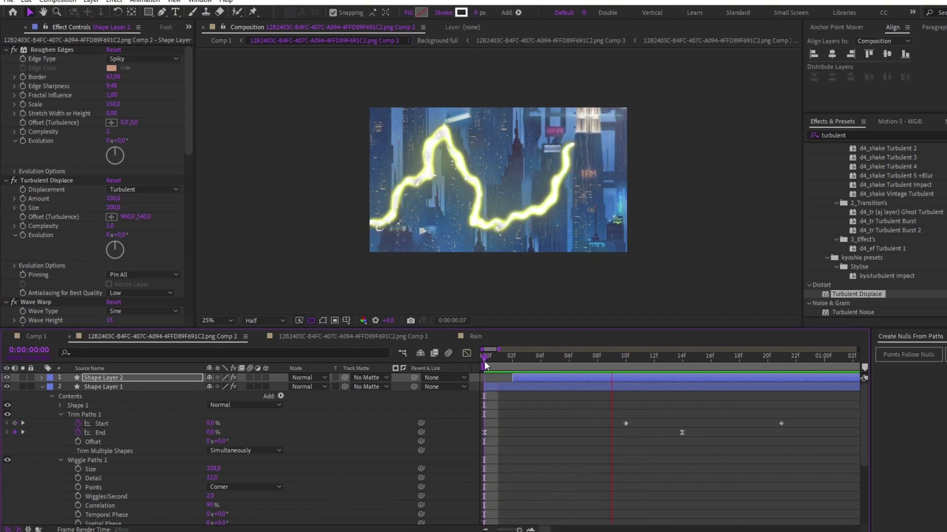
# - Set the thin duplicate's Wiggle Paths Random Seed to 40 and its Roughen Edges Border to 47.40
pyautogui.click(61, 415)
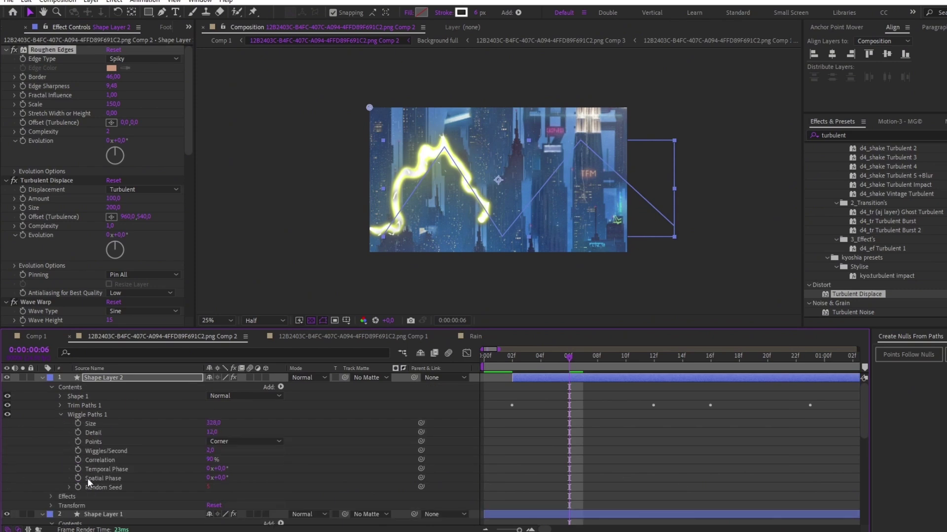
pyautogui.click(78, 487)
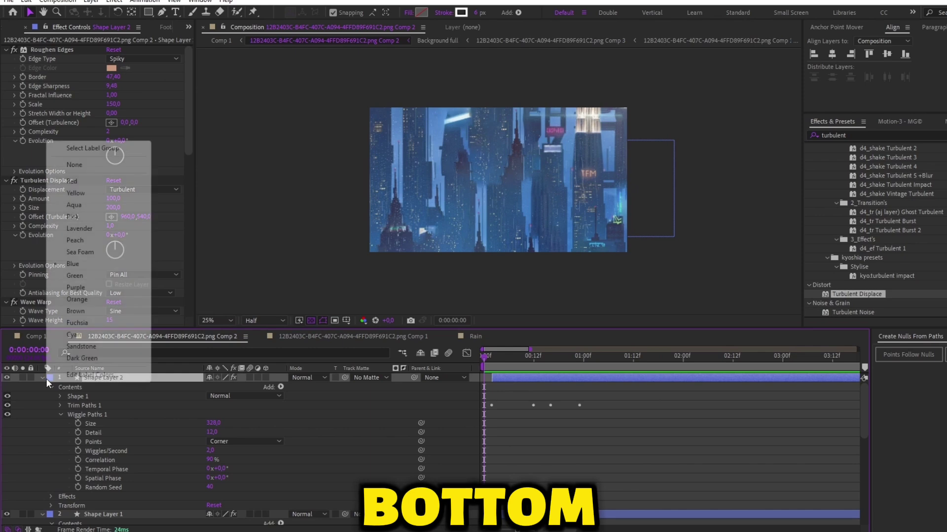
pyautogui.click(41, 378)
# - Move the thin duplicate bolt directly below the original lightning layer and preview both together
pyautogui.click(43, 387)
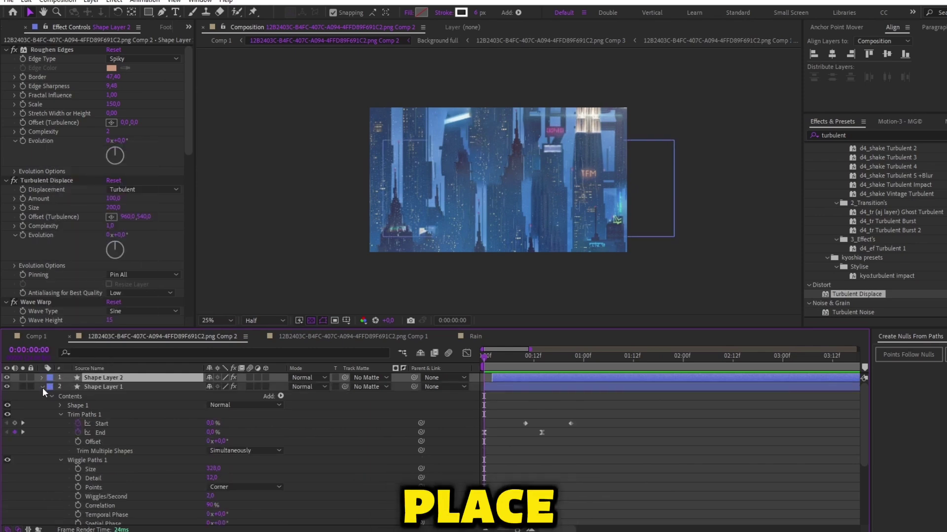
pyautogui.click(42, 387)
pyautogui.moveTo(91, 378); pyautogui.dragTo(100, 390)
pyautogui.press('space')
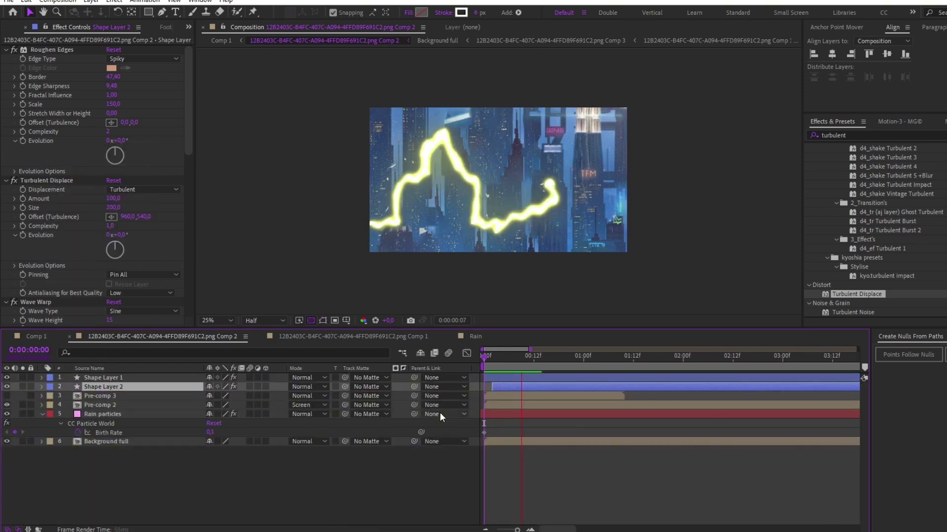
pyautogui.moveTo(505, 357); pyautogui.dragTo(561, 364)
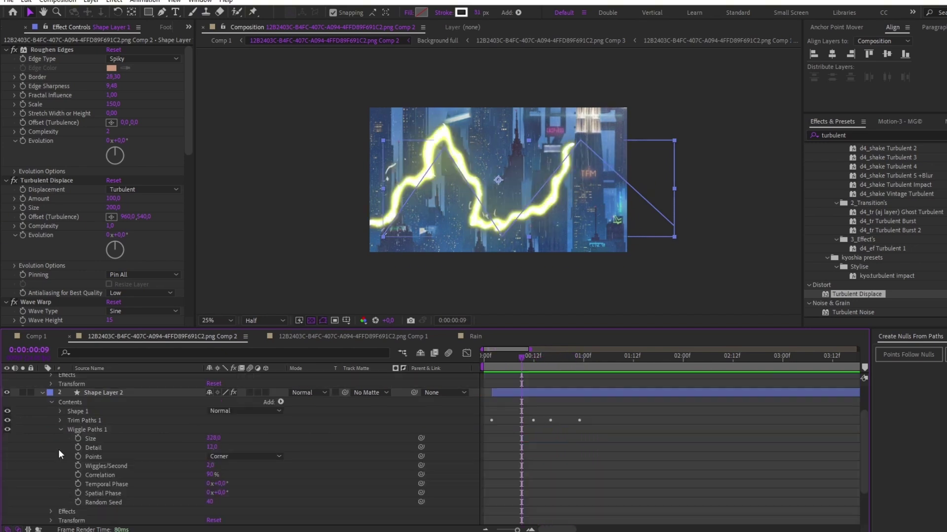
# - Link the Path of Shape Layer 2 to the Path of Shape Layer 1 with an expression
pyautogui.click(59, 429)
pyautogui.click(60, 411)
pyautogui.scroll(2, 74, 453)
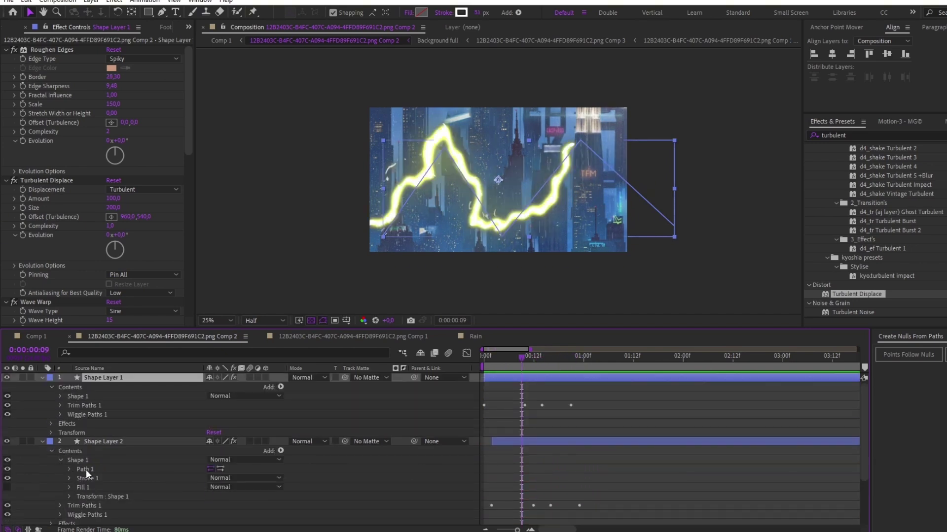
pyautogui.click(60, 397)
pyautogui.click(69, 406)
pyautogui.scroll(-1, 86, 434)
pyautogui.scroll(-1, 84, 441)
pyautogui.click(69, 461)
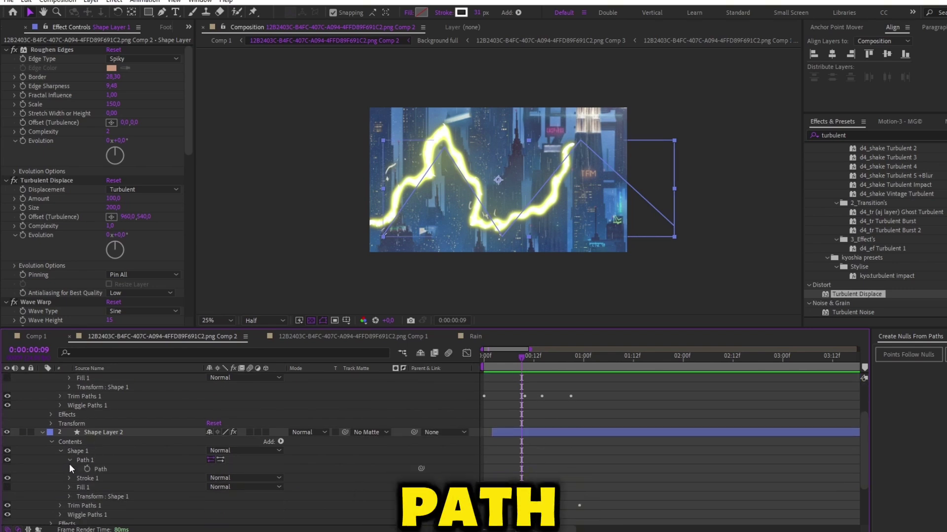
pyautogui.scroll(1, 82, 478)
pyautogui.keyDown('alt'); pyautogui.click(87, 496); pyautogui.keyUp('alt')
pyautogui.moveTo(236, 505); pyautogui.dragTo(101, 392)
pyautogui.click(501, 424)
# - Reshape the original bolt's path into an arch that ends near the frame's lower edge
pyautogui.moveTo(523, 358); pyautogui.dragTo(576, 363)
pyautogui.scroll(1, 579, 394)
pyautogui.click(581, 378)
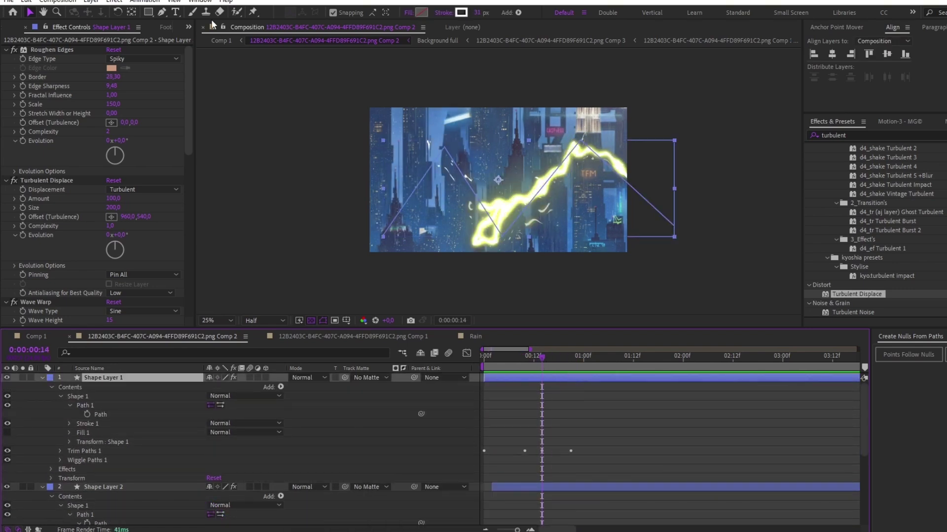
pyautogui.moveTo(674, 225); pyautogui.dragTo(573, 254)
pyautogui.press('space')
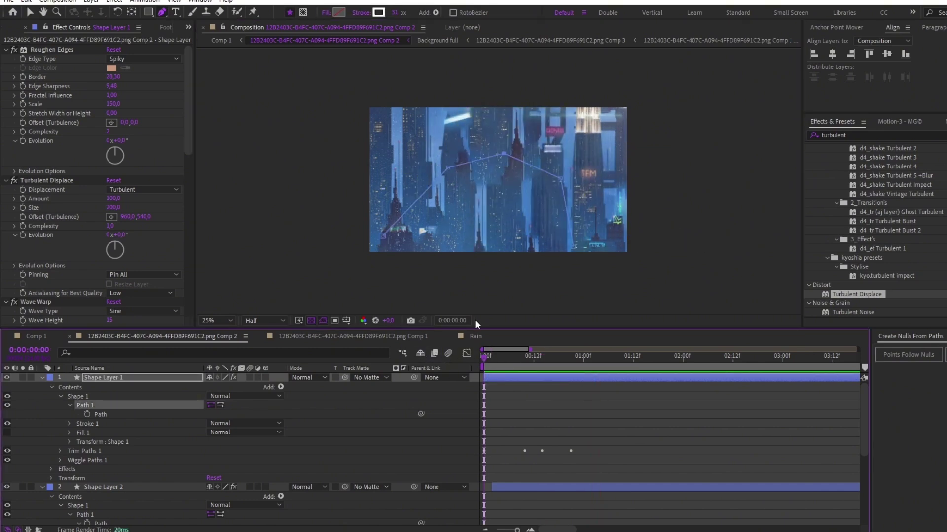
# - Reshape the original bolt's path point by point so it descends from above the frame to below its lower edge
pyautogui.moveTo(383, 235); pyautogui.dragTo(402, 72)
pyautogui.moveTo(447, 168); pyautogui.dragTo(445, 122)
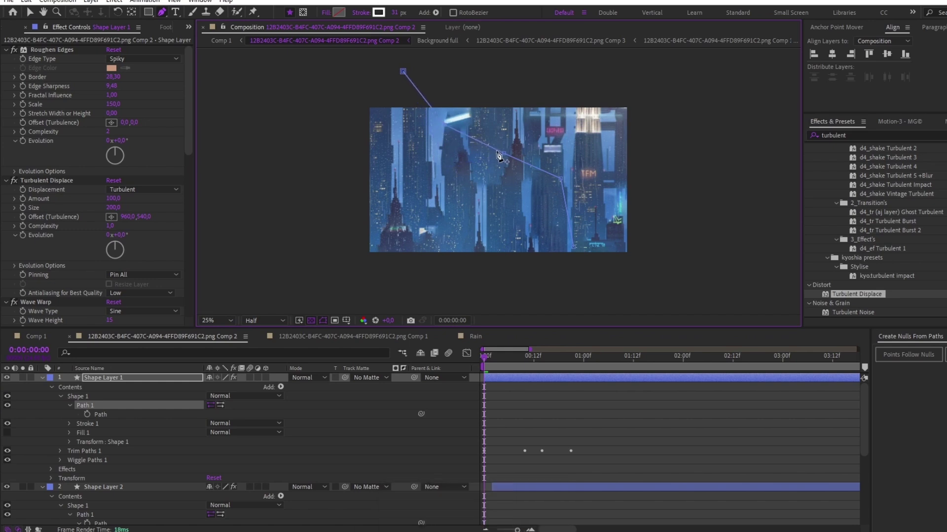
pyautogui.moveTo(503, 154); pyautogui.dragTo(479, 175)
pyautogui.moveTo(445, 123); pyautogui.dragTo(425, 153)
pyautogui.moveTo(479, 175); pyautogui.dragTo(487, 164)
pyautogui.moveTo(560, 179); pyautogui.dragTo(413, 210)
pyautogui.moveTo(573, 247); pyautogui.dragTo(497, 290)
pyautogui.press('space')
# - Duplicate both lightning layers and stack the two copies together above the originals
pyautogui.click(103, 378)
pyautogui.keyDown('ctrl'); pyautogui.click(103, 487); pyautogui.keyUp('ctrl')
pyautogui.hotkey('ctrl', 'd')
pyautogui.moveTo(113, 497); pyautogui.dragTo(114, 386)
# - Reshape the copied thick bolt's path into a shorter zigzag around the upper centre of the frame
pyautogui.click(509, 356)
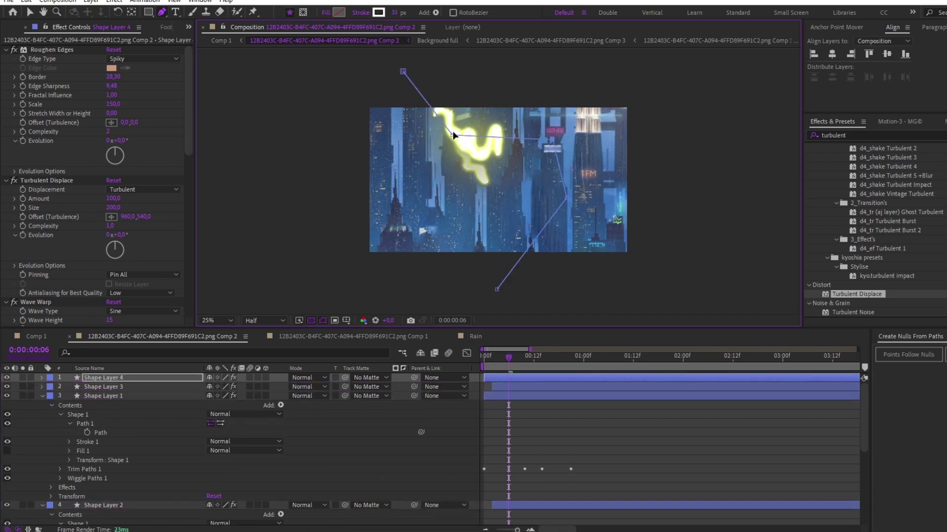
pyautogui.moveTo(403, 71); pyautogui.dragTo(490, 96)
pyautogui.moveTo(497, 289); pyautogui.dragTo(515, 168)
pyautogui.moveTo(519, 361); pyautogui.dragTo(488, 359)
# - Change the Path expression of Shape Layer 3 so it refers to Shape Layer 4
pyautogui.click(103, 387)
pyautogui.press('u')
pyautogui.click(103, 378)
pyautogui.press('e')
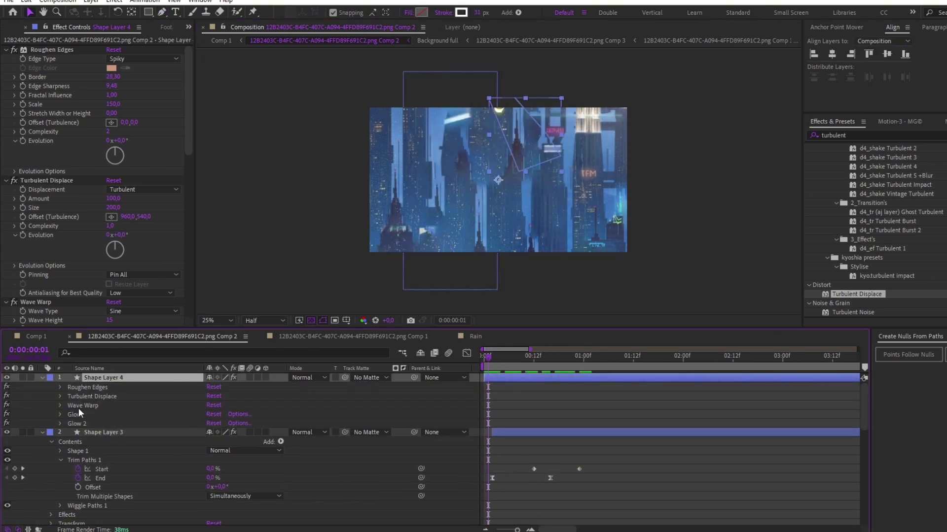
pyautogui.press('u')
pyautogui.press('u')
pyautogui.scroll(-5, 95, 438)
pyautogui.click(601, 460)
pyautogui.write('4')
pyautogui.scroll(5, 99, 444)
# - Shift the second bolt's two layers along the timeline to start about one second in and preview the timing
pyautogui.click(42, 378)
pyautogui.click(42, 387)
pyautogui.click(484, 359)
pyautogui.press('space')
pyautogui.moveTo(508, 378); pyautogui.dragTo(595, 377)
pyautogui.press('space')
# - Duplicate the first bolt's thick and thin layers for a third lightning strike
pyautogui.click(533, 359)
pyautogui.click(103, 396)
pyautogui.hotkey('ctrl', 'd')
# - Link the Path of the new thin copy, Shape Layer 5, to the new thick copy's path with an expression
pyautogui.click(43, 396)
pyautogui.click(52, 405)
pyautogui.click(61, 414)
pyautogui.click(61, 415)
pyautogui.scroll(-3, 99, 443)
pyautogui.keyDown('alt'); pyautogui.click(86, 468); pyautogui.keyUp('alt')
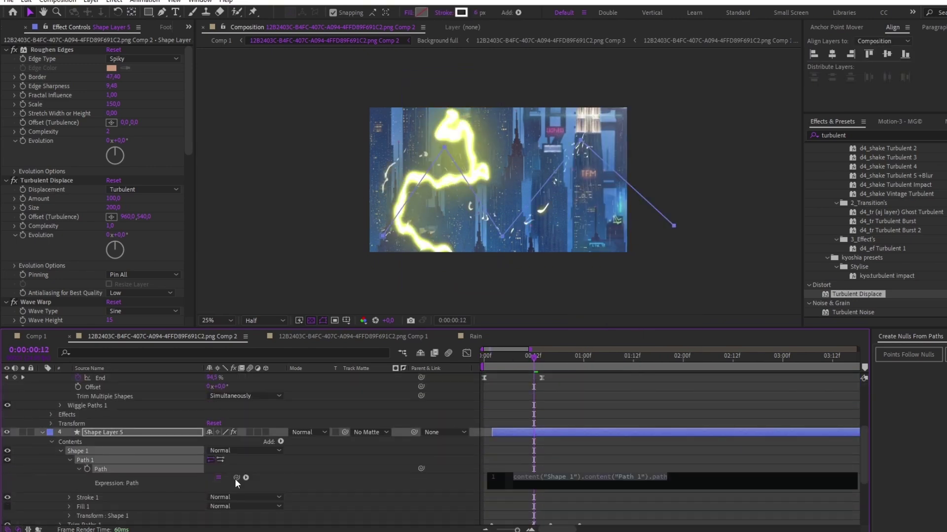
pyautogui.moveTo(235, 477); pyautogui.dragTo(97, 433)
# - Shift the third bolt's layers to start about two seconds in and reshape its path to run out past the frame's right edge
pyautogui.moveTo(553, 398); pyautogui.dragTo(651, 398)
pyautogui.click(623, 359)
pyautogui.click(103, 396)
pyautogui.press('g')
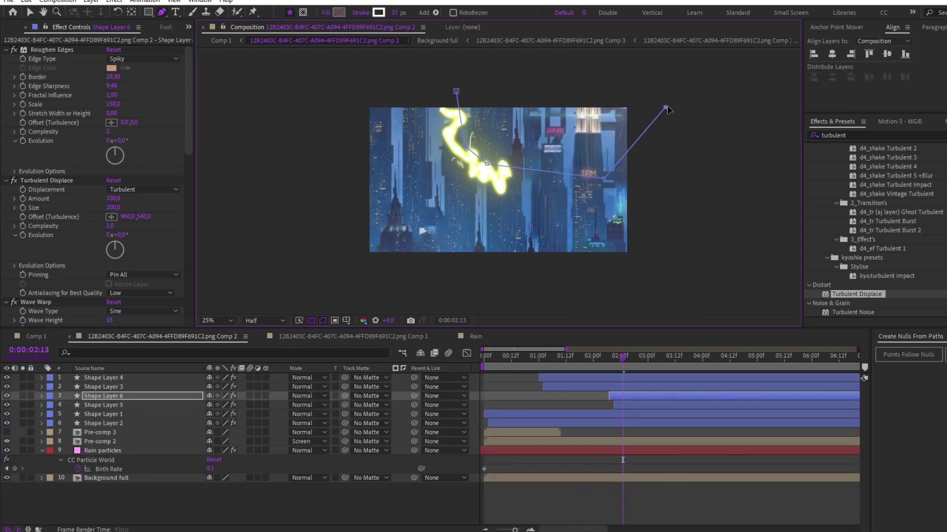
# - Pre-compose the lightning layers and place three instances of the pre-comp back to back along the timeline
pyautogui.click(582, 356)
pyautogui.rightClick(602, 376)
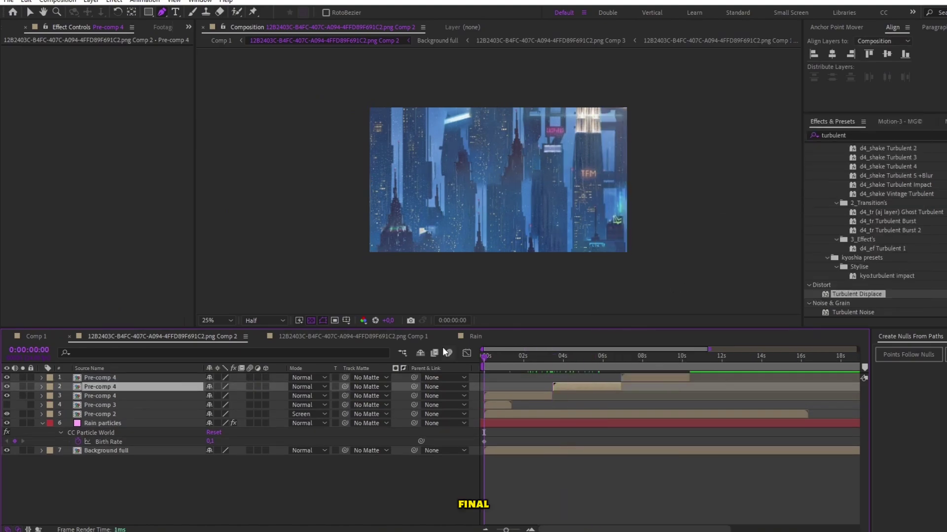